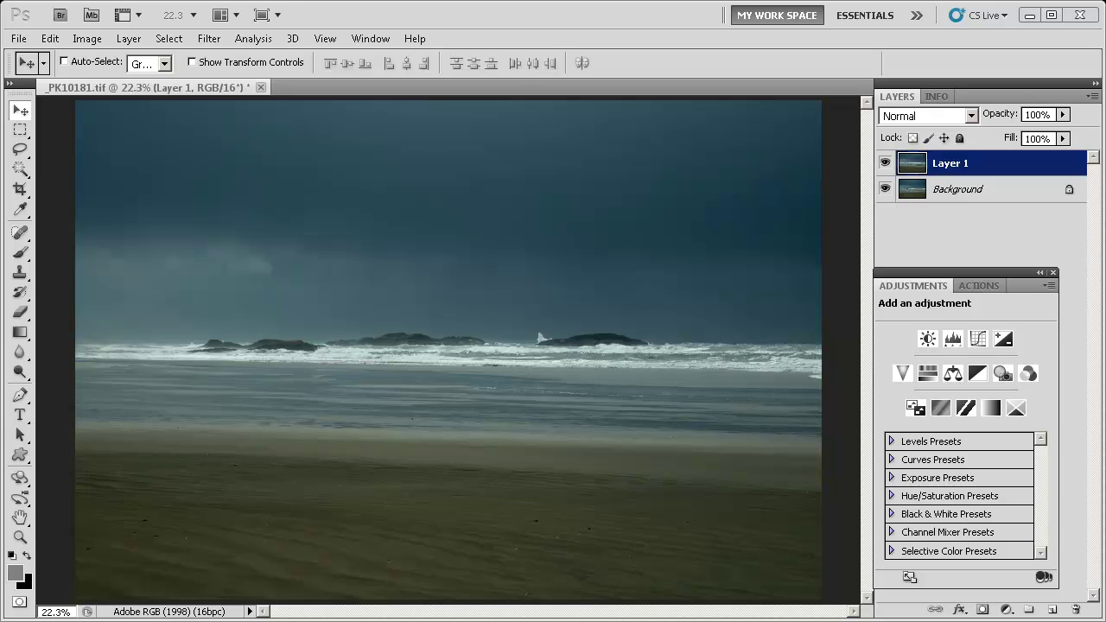
# Step: Create a layer group named Luminosity with the Violet colour label, keeping the Pass Through mode
pyautogui.click(1092, 96)
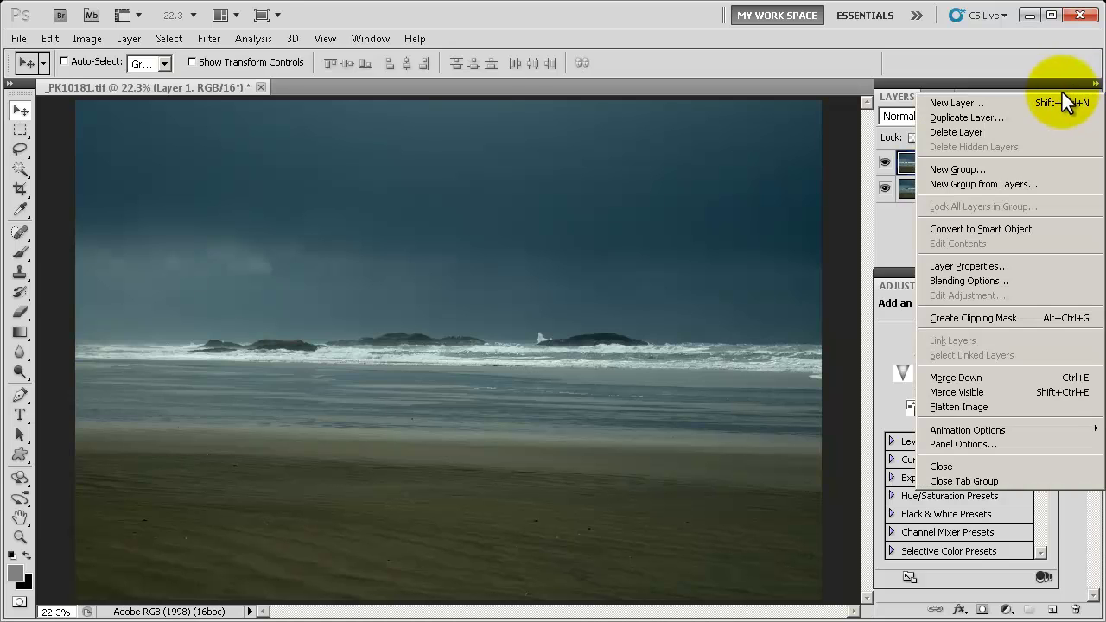
pyautogui.click(964, 169)
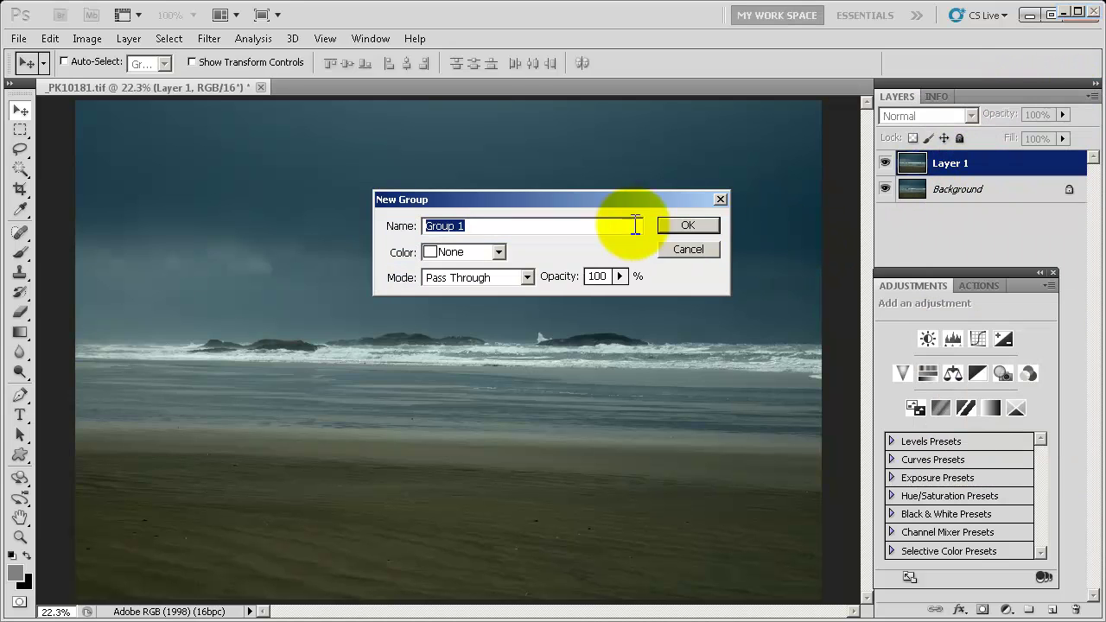
pyautogui.write('Lu')
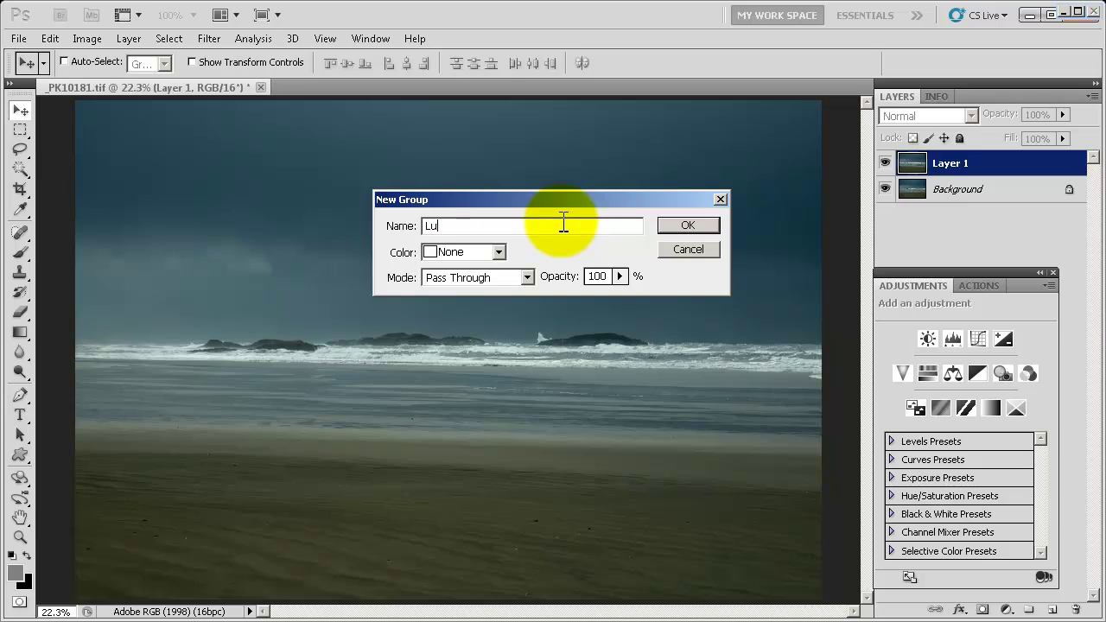
pyautogui.write('minosity')
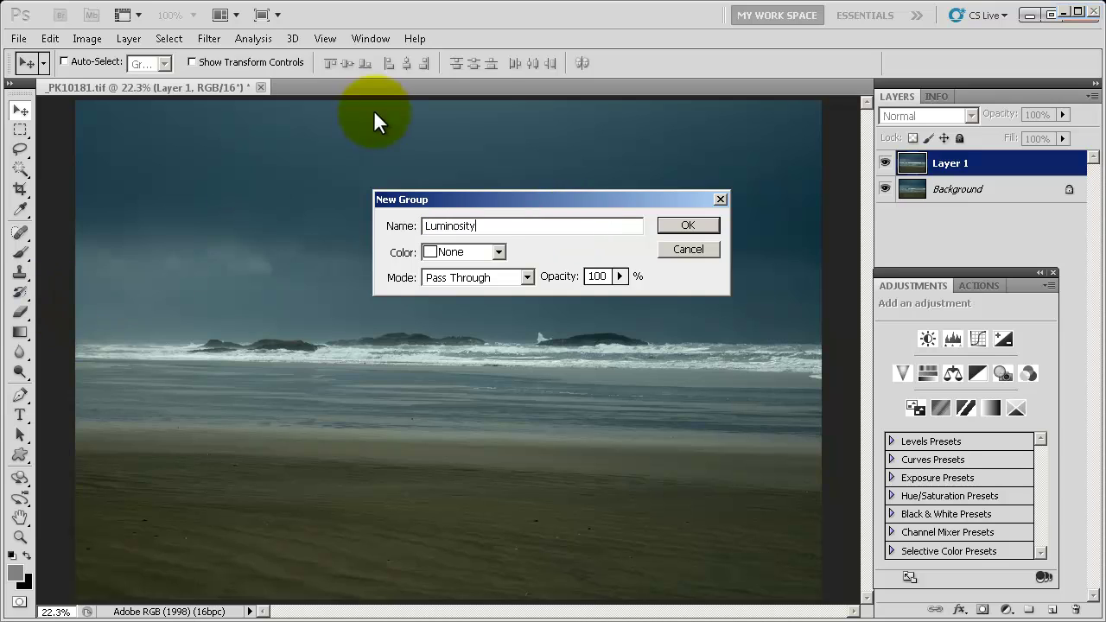
pyautogui.click(467, 251)
pyautogui.click(473, 373)
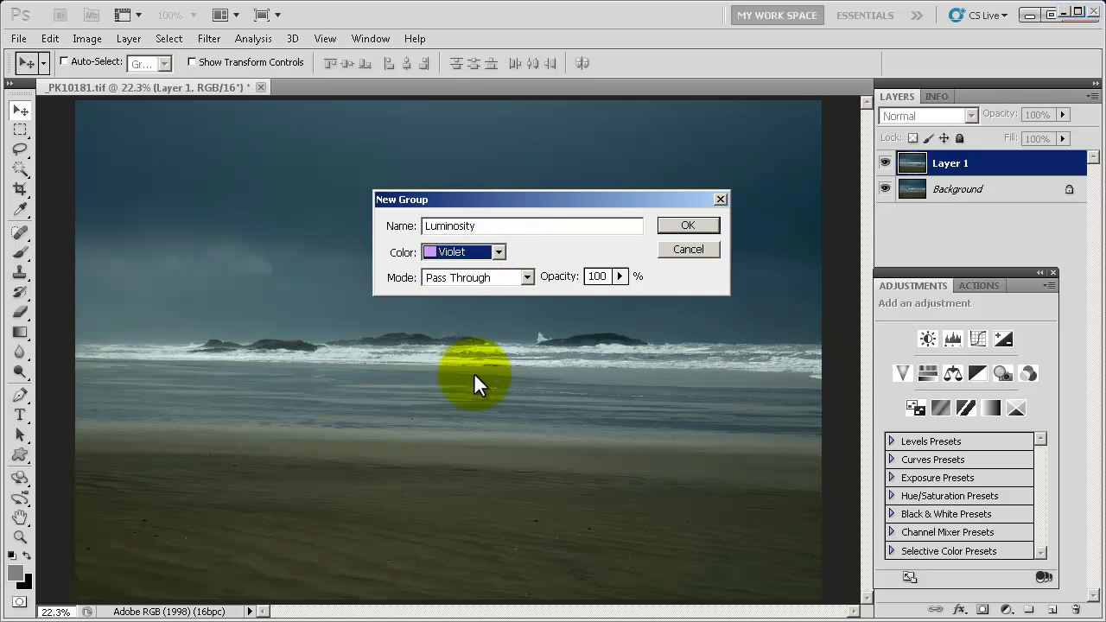
pyautogui.click(698, 225)
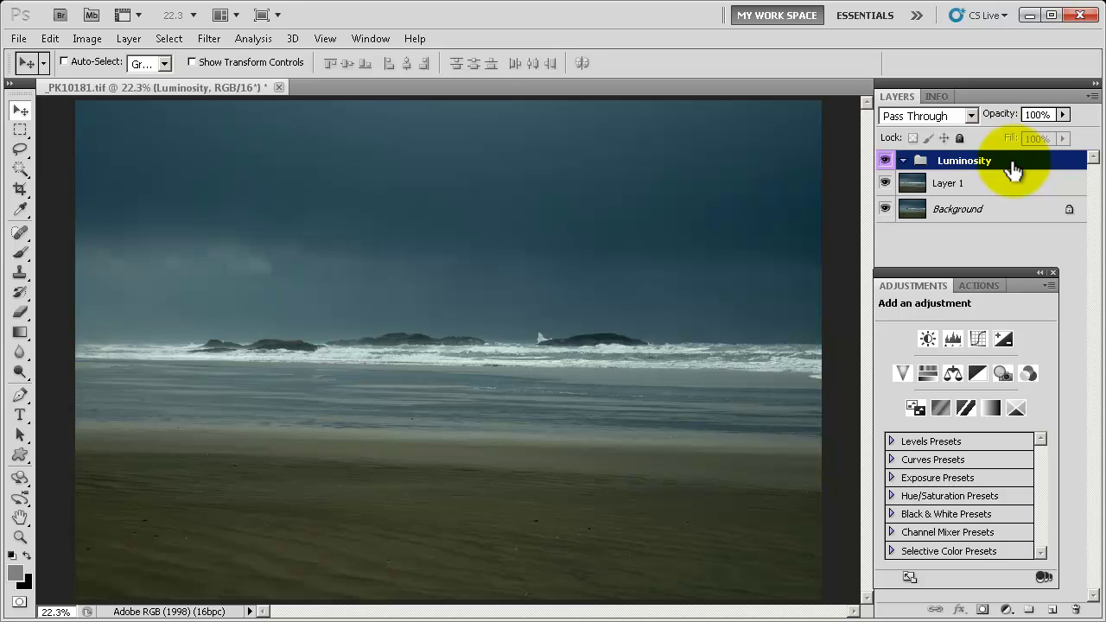
# Step: Add a Curves adjustment layer inside the Luminosity group and duplicate it
pyautogui.click(978, 341)
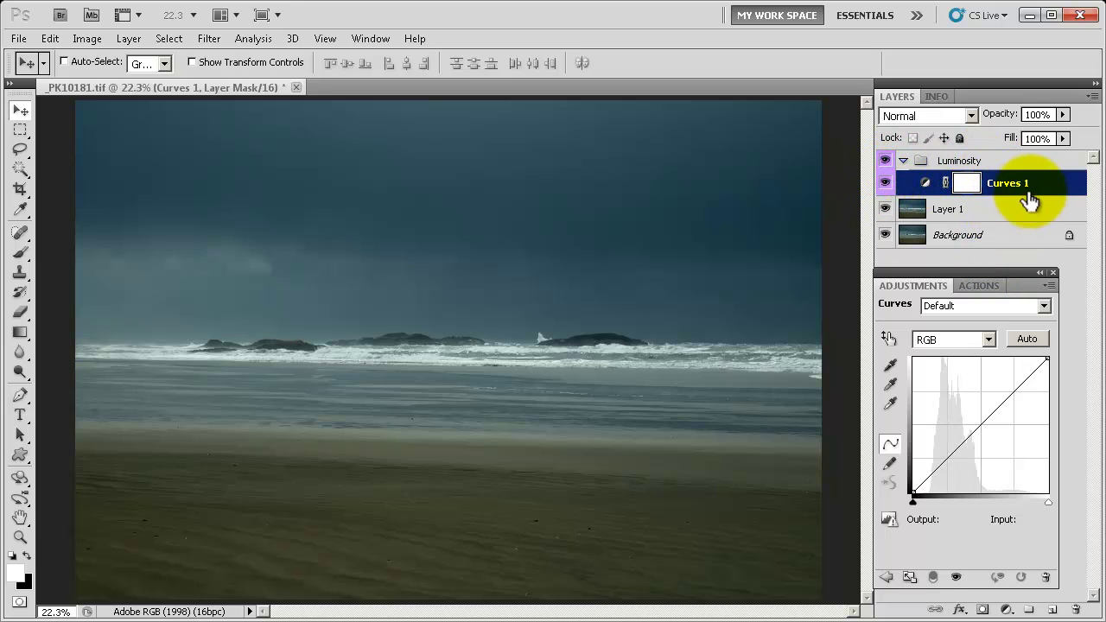
pyautogui.moveTo(1031, 189); pyautogui.dragTo(1056, 609)
# Step: Rename the copied Curves layer Luminosity and set its blend mode to Luminosity
pyautogui.doubleClick(1008, 184)
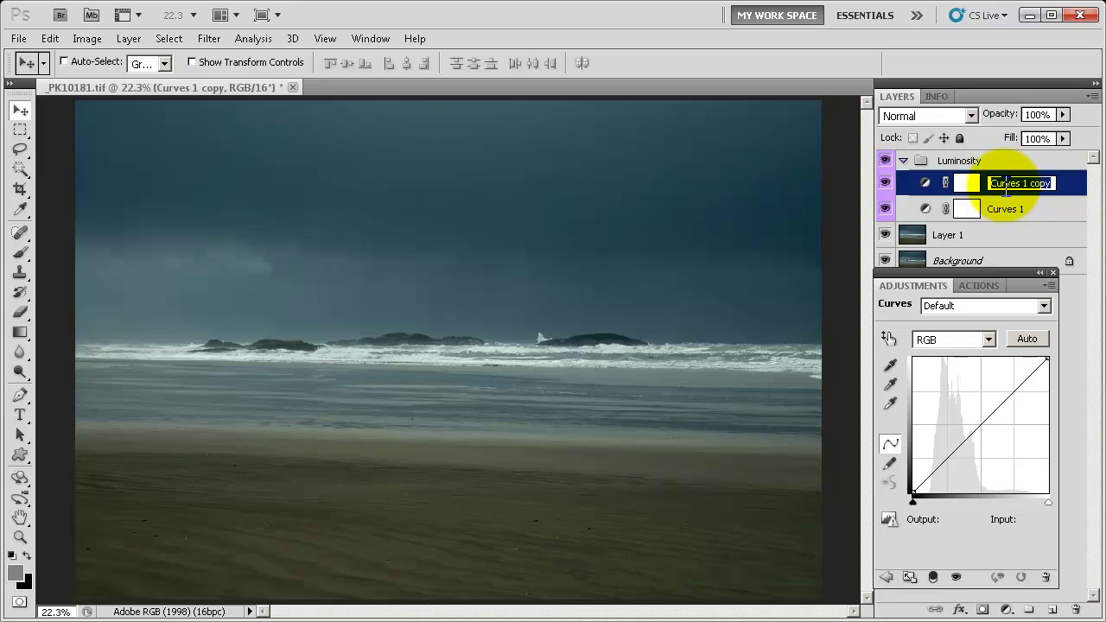
pyautogui.write('Lu')
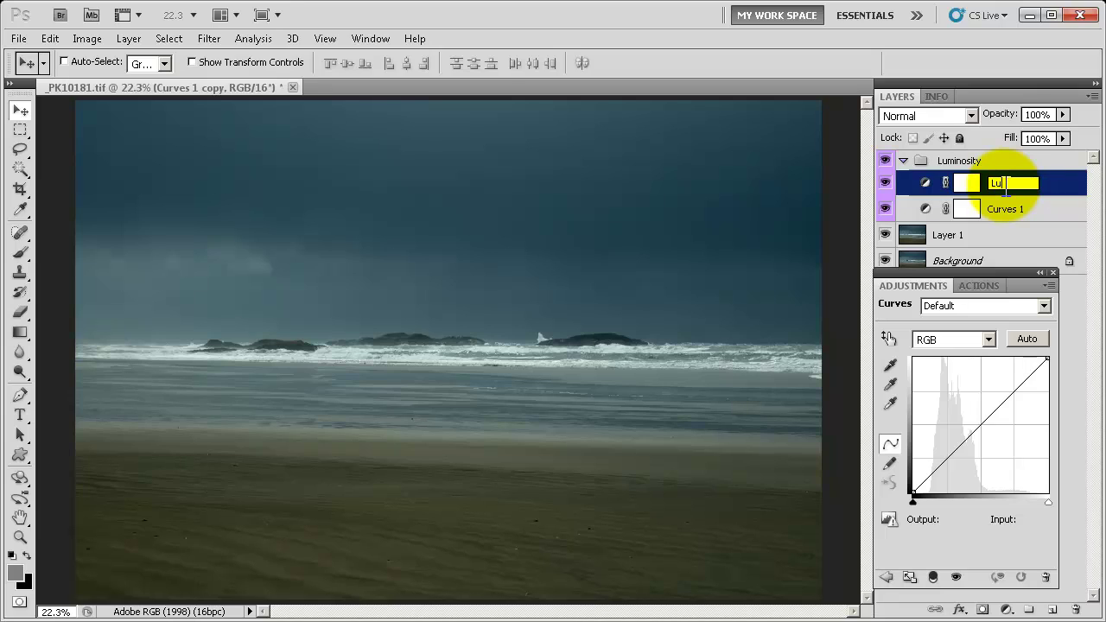
pyautogui.write('minosity')
pyautogui.press('Return')
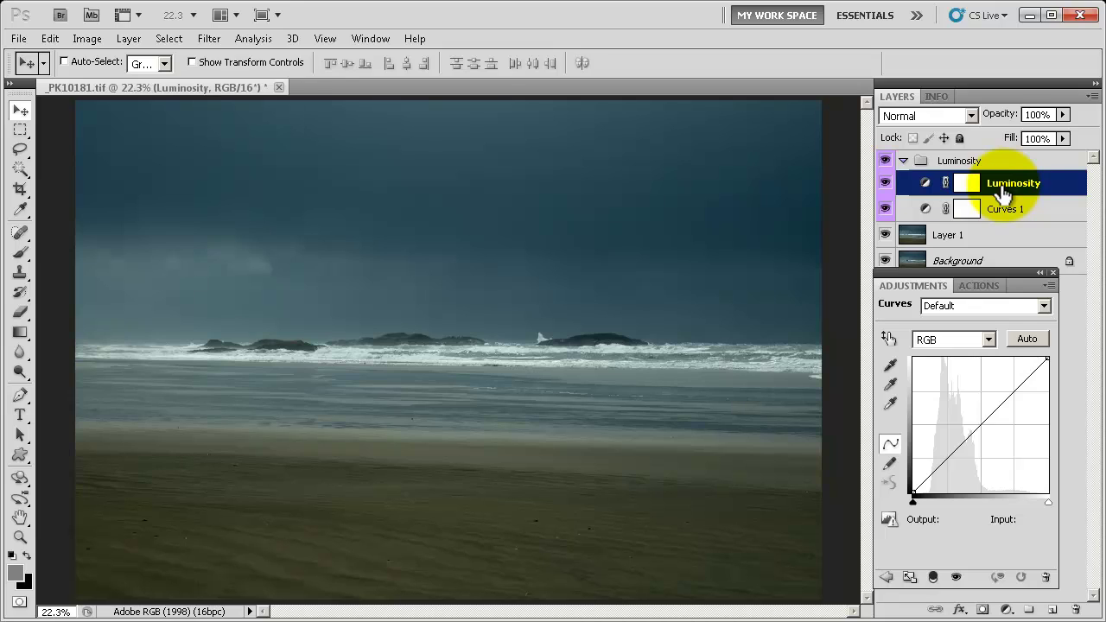
pyautogui.click(934, 119)
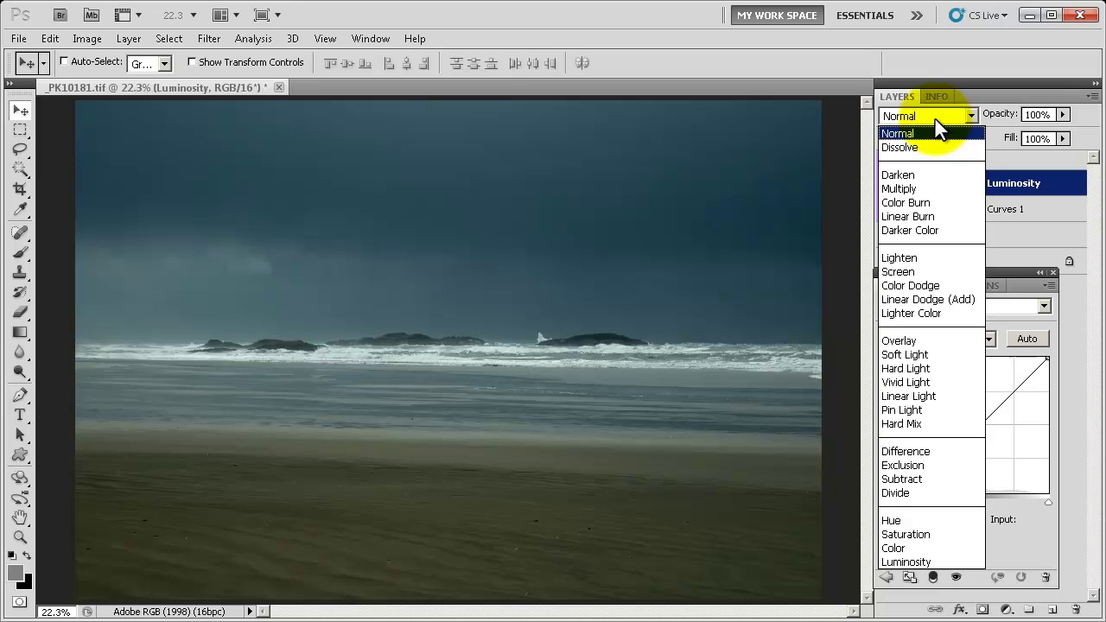
pyautogui.click(924, 560)
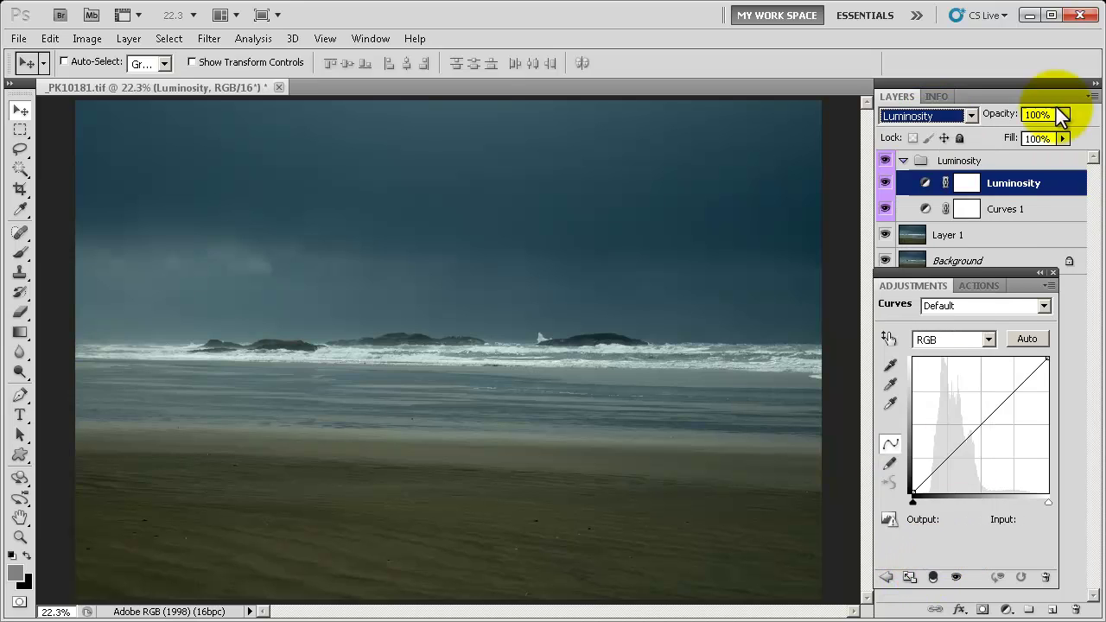
# Step: Rename the original Curves layer Colour and set its blend mode to Color
pyautogui.click(1009, 213)
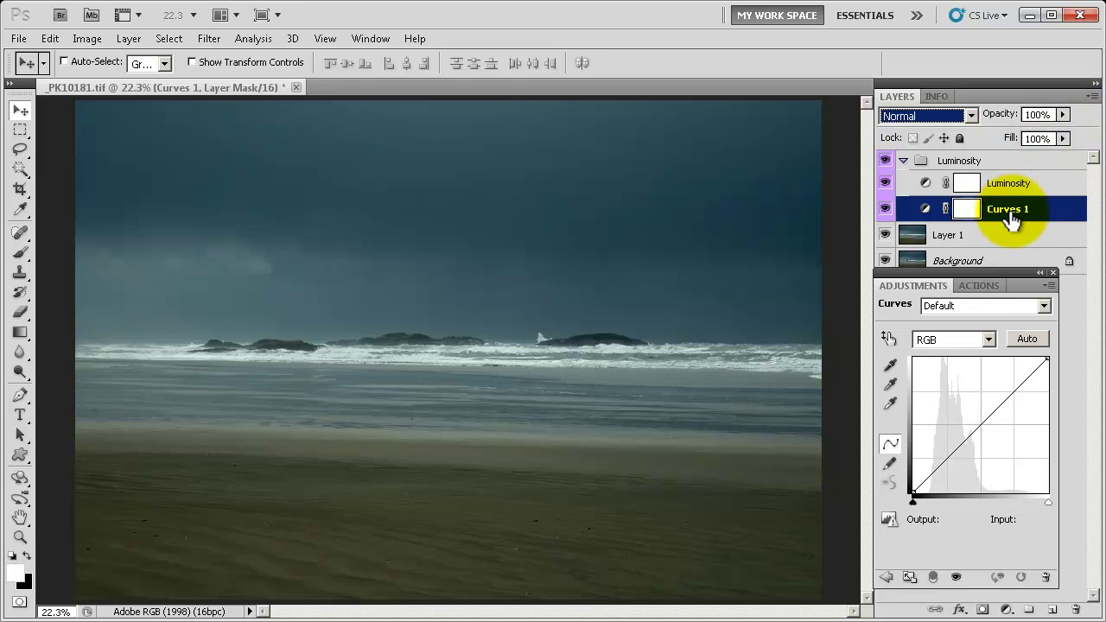
pyautogui.doubleClick(1009, 213)
pyautogui.write('Colour')
pyautogui.press('Return')
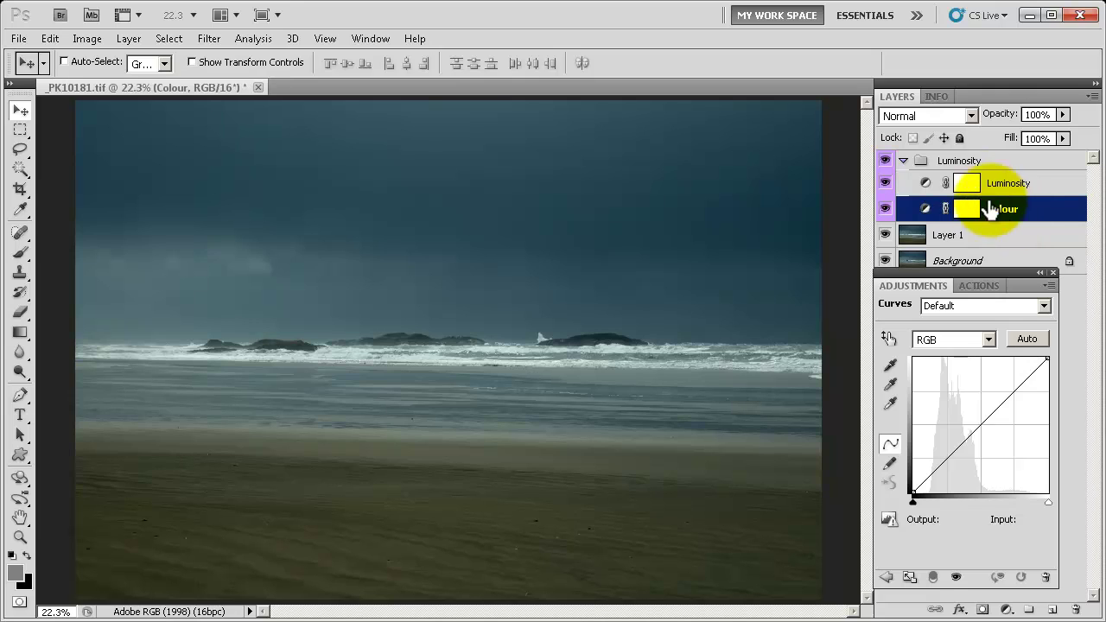
pyautogui.click(925, 121)
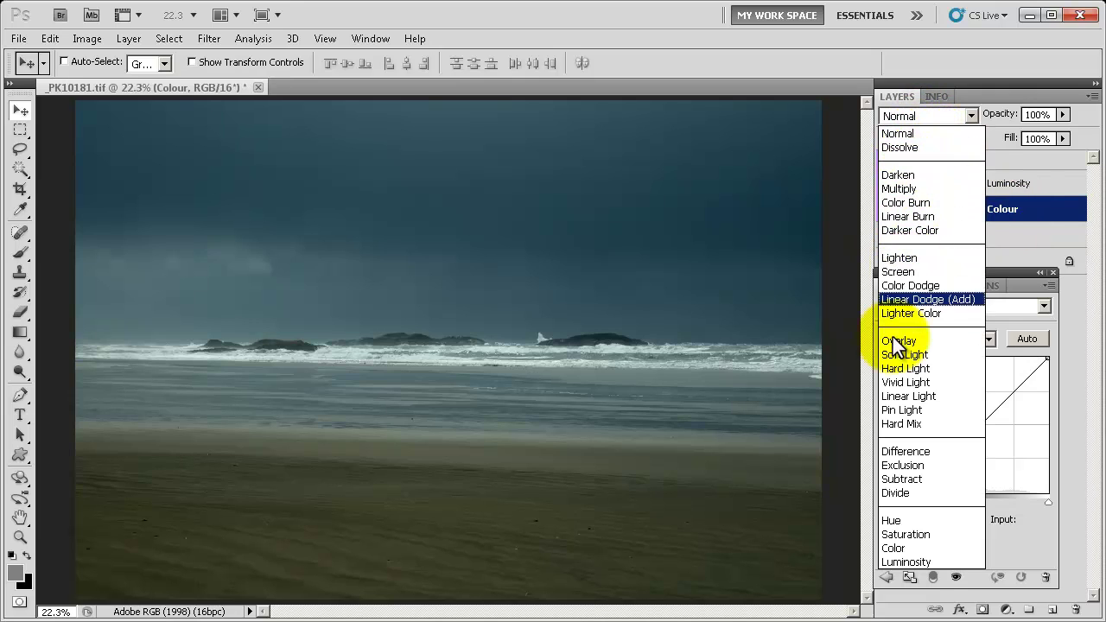
pyautogui.click(931, 550)
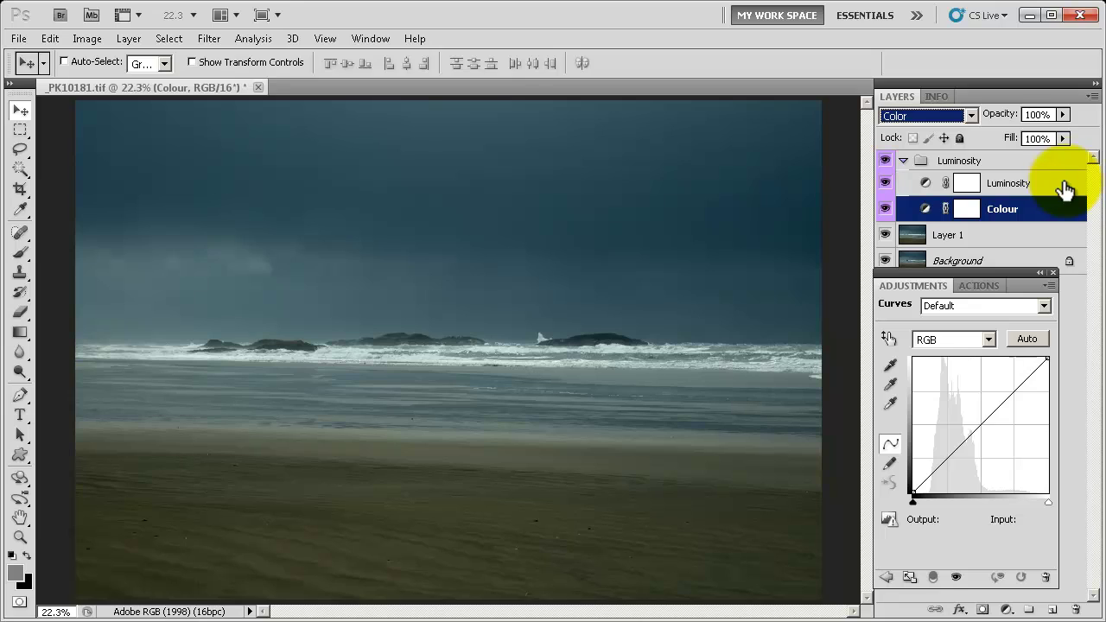
# Step: Add a Threshold adjustment layer directly above Layer 1 and raise its threshold level to 254
pyautogui.click(1009, 185)
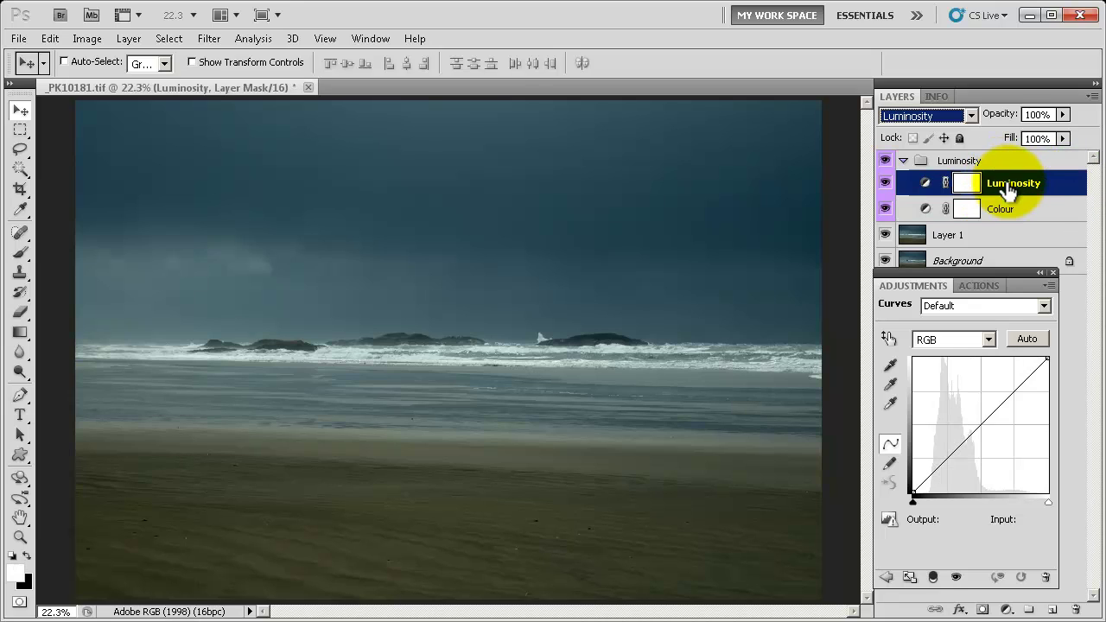
pyautogui.click(980, 240)
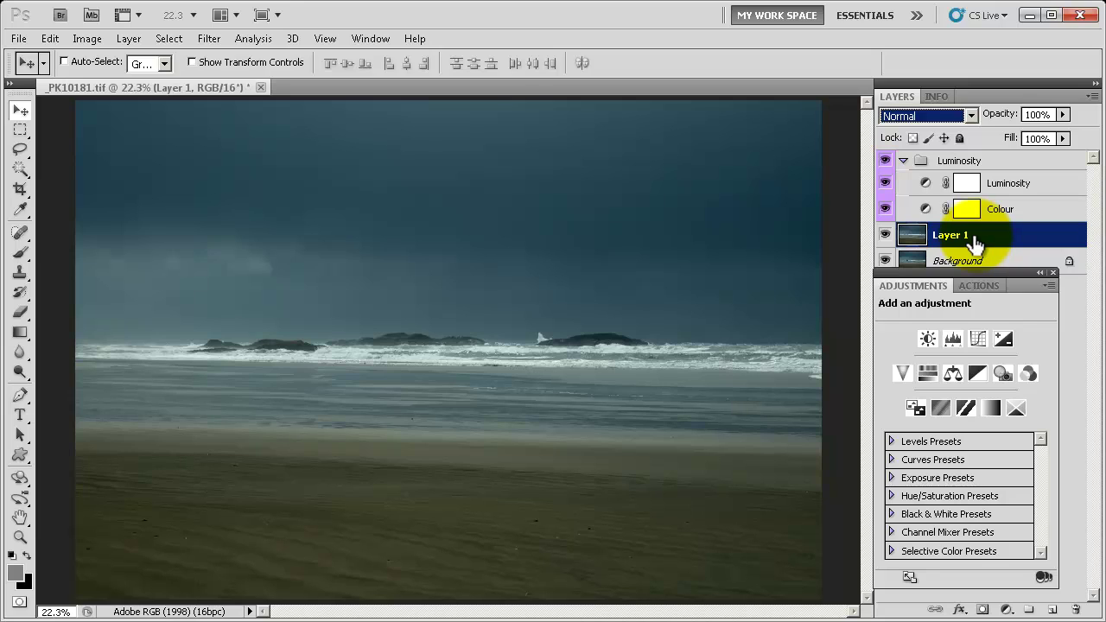
pyautogui.click(966, 410)
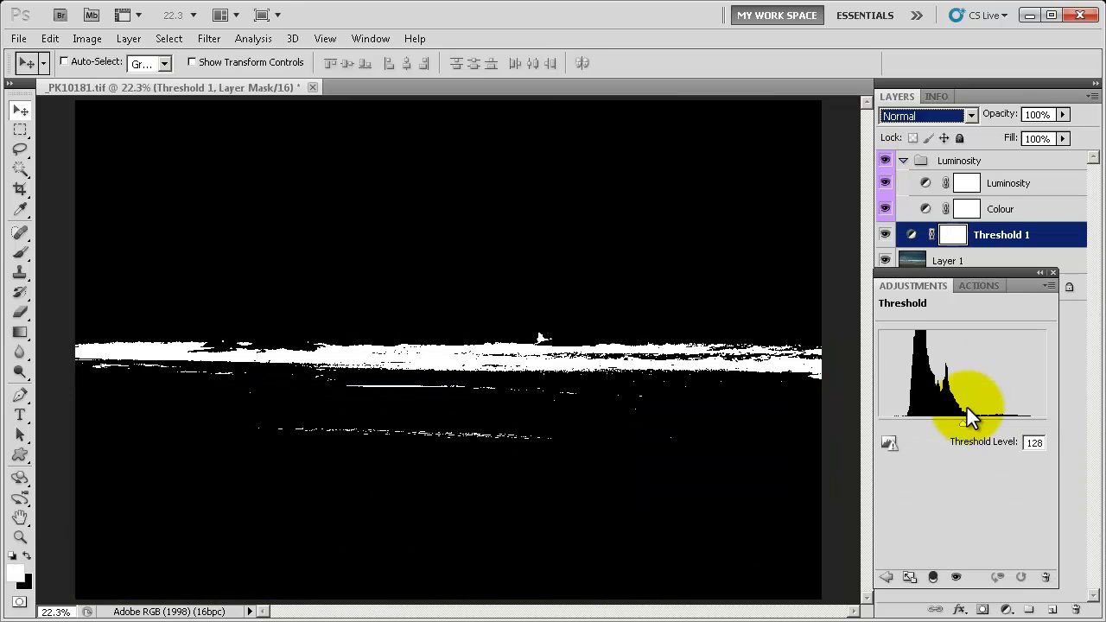
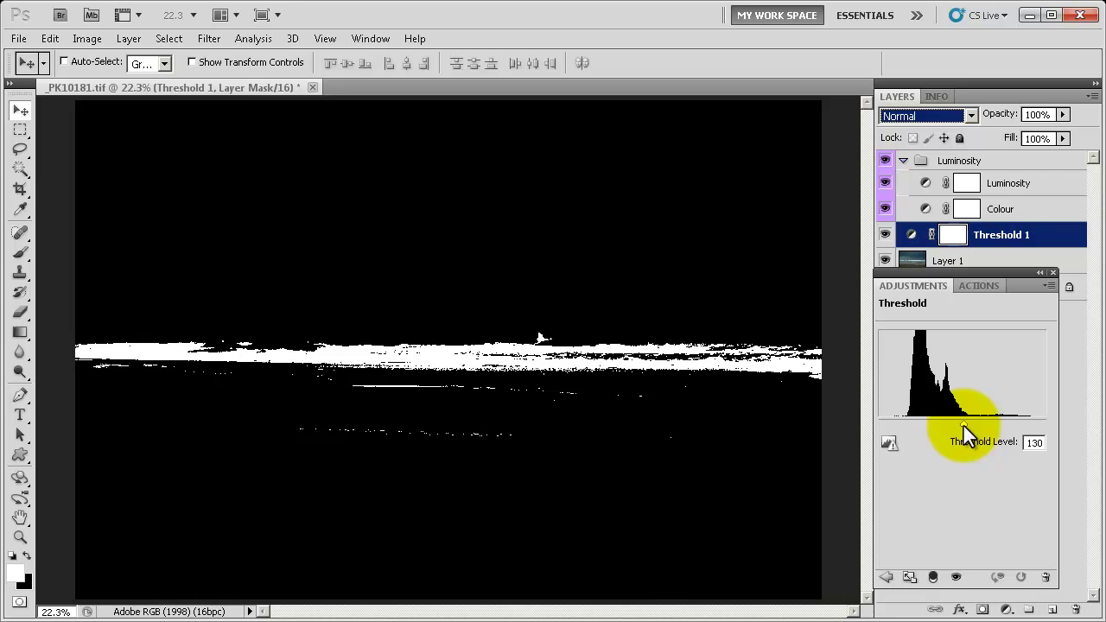
pyautogui.moveTo(964, 426); pyautogui.dragTo(1023, 422)
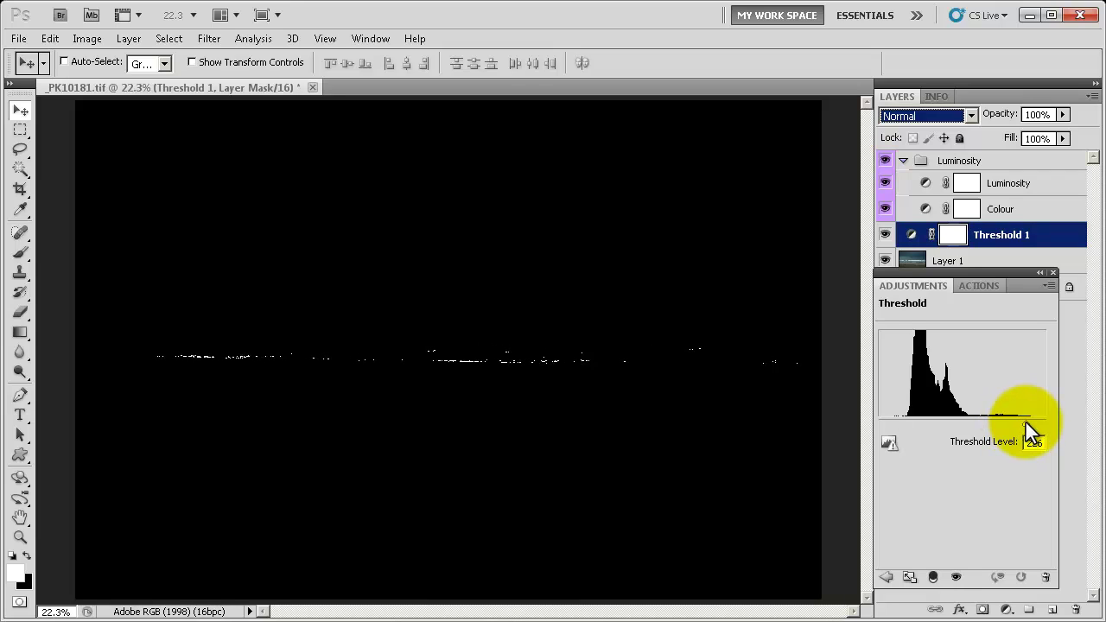
pyautogui.moveTo(1027, 423); pyautogui.dragTo(1033, 422)
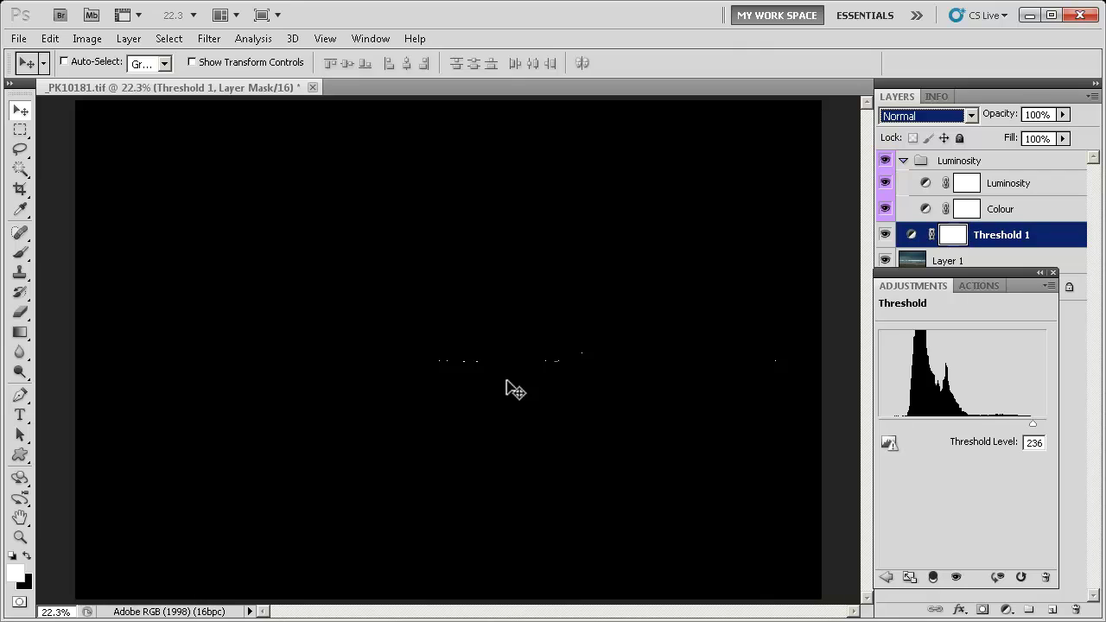
pyautogui.hotkey('ctrl', '1')
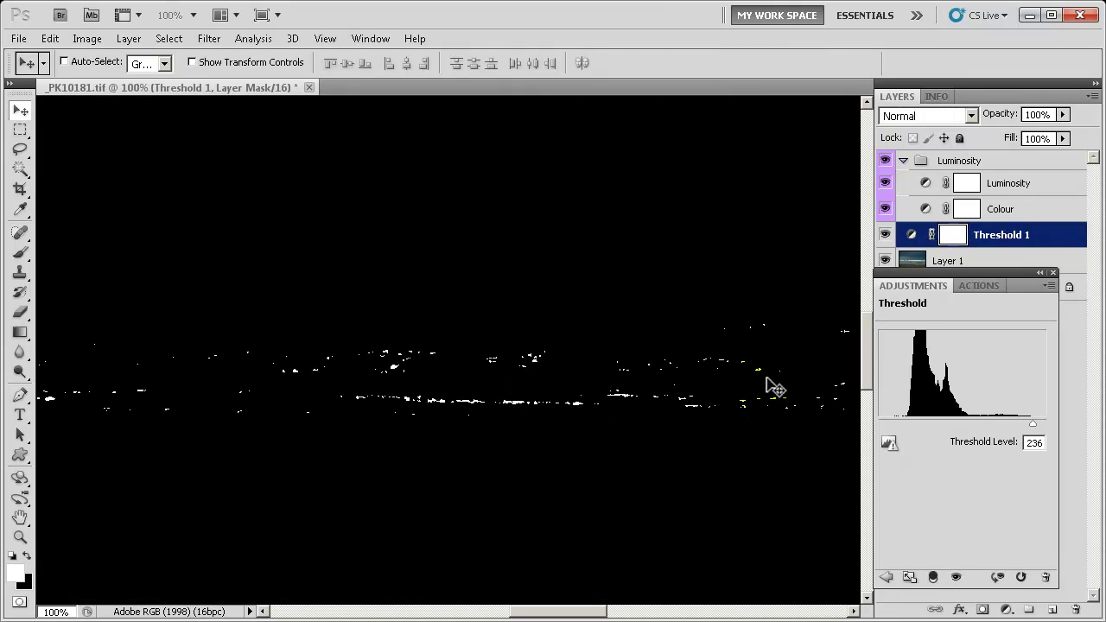
pyautogui.click(1032, 442)
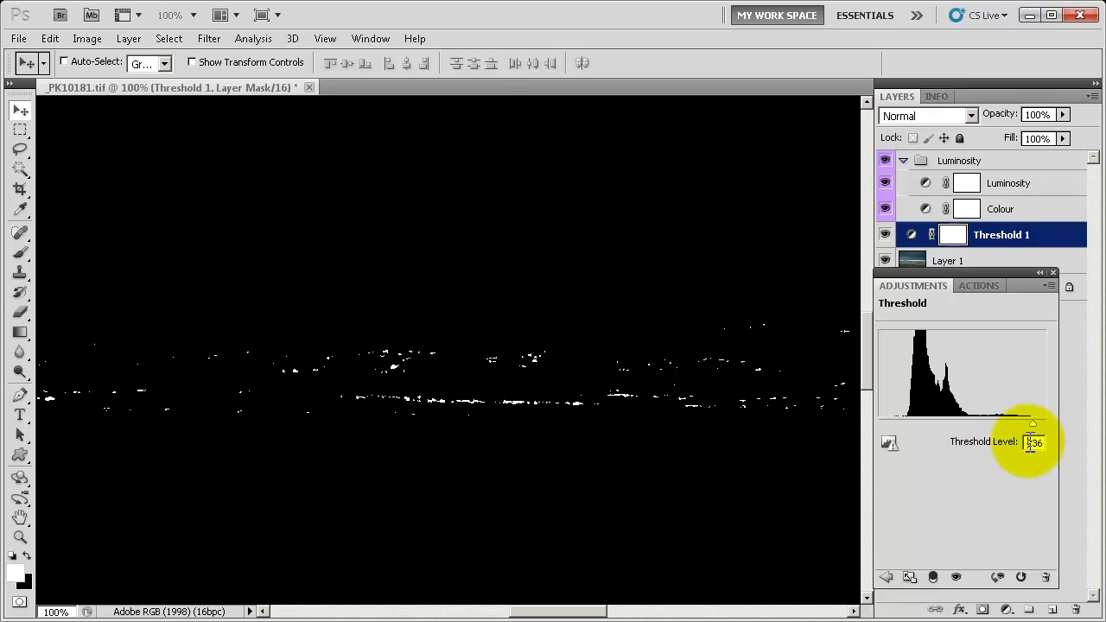
pyautogui.doubleClick(1032, 442)
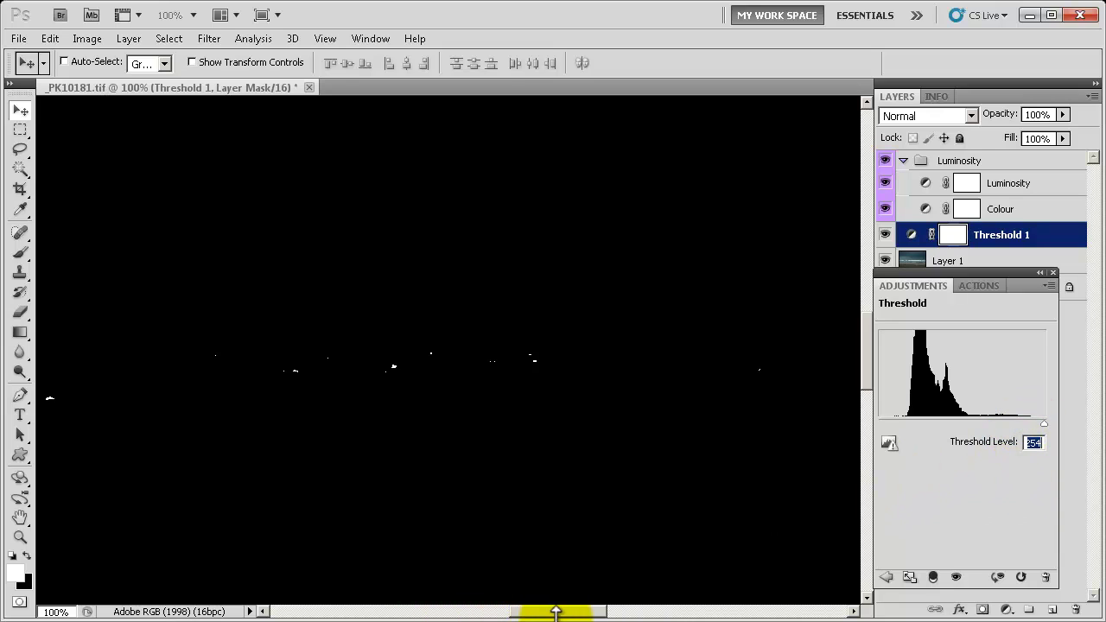
# Step: Examine the remaining white highlight areas at 3200% magnification to locate a single isolated pixel
pyautogui.moveTo(558, 612); pyautogui.dragTo(500, 617)
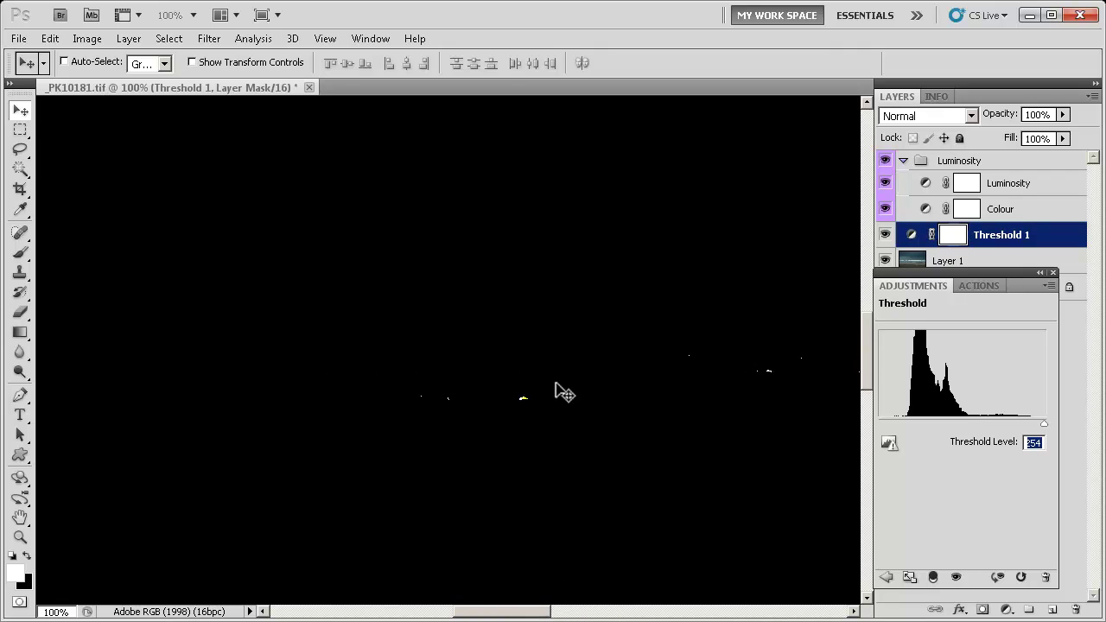
pyautogui.hotkey('ctrl', '+')
pyautogui.hotkey('ctrl', '+')
pyautogui.moveTo(662, 450); pyautogui.dragTo(481, 302)
pyautogui.hotkey('ctrl', '+')
pyautogui.hotkey('ctrl', '+')
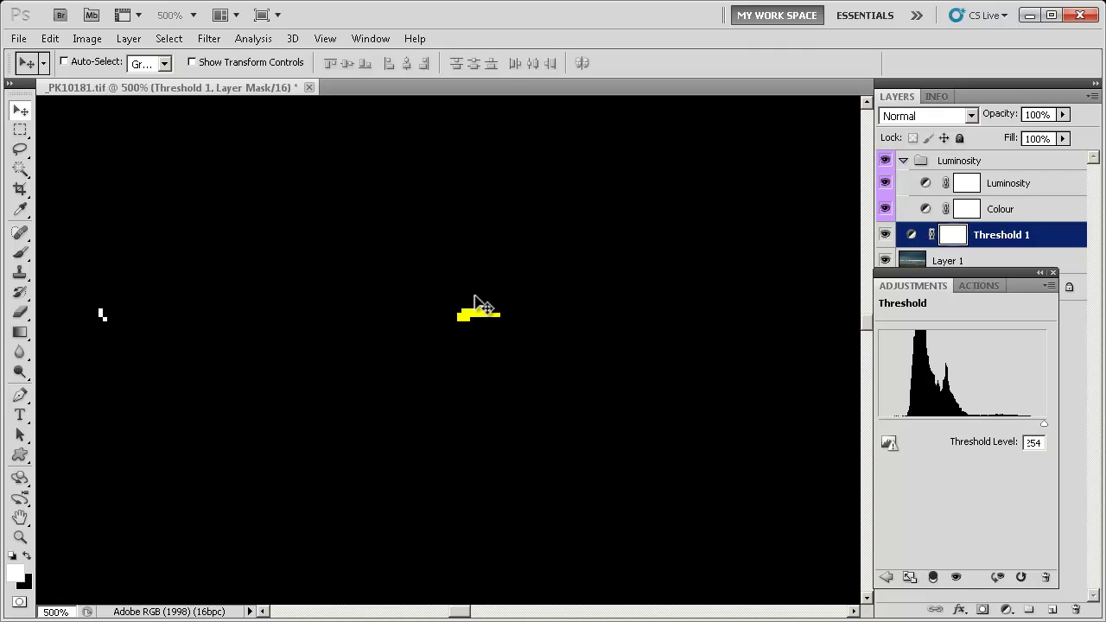
pyautogui.hotkey('ctrl', '+')
pyautogui.hotkey('ctrl', '+')
pyautogui.hotkey('ctrl', '+')
pyautogui.hotkey('ctrl', '+')
pyautogui.hotkey('ctrl', '+')
pyautogui.hotkey('ctrl', '+')
pyautogui.hotkey('ctrl', '+')
pyautogui.hotkey('ctrl', '+')
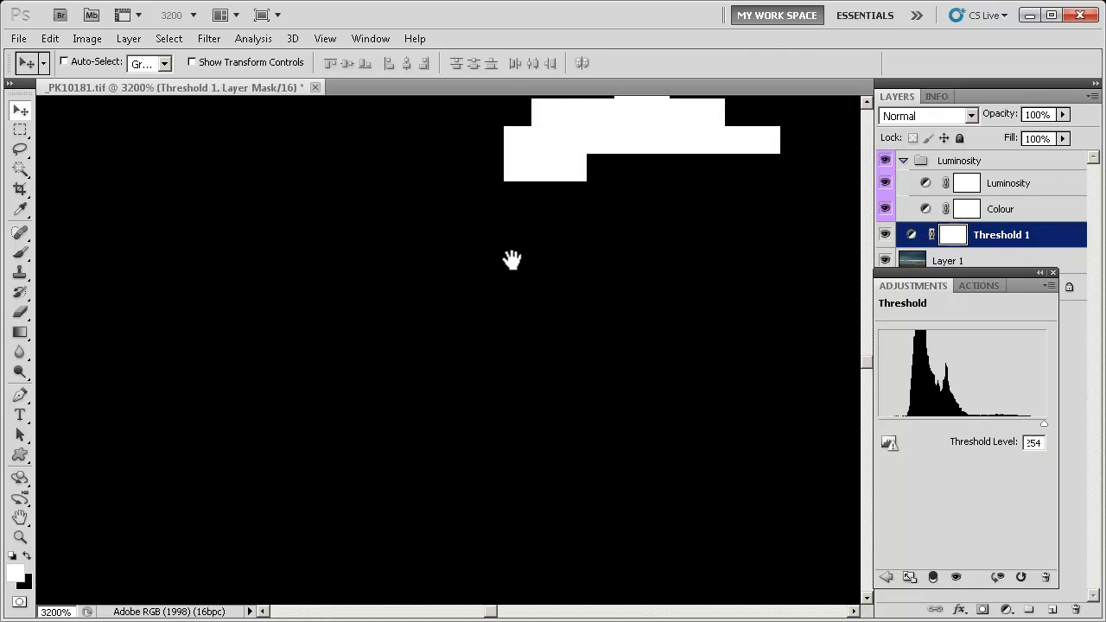
pyautogui.moveTo(512, 260); pyautogui.dragTo(331, 430)
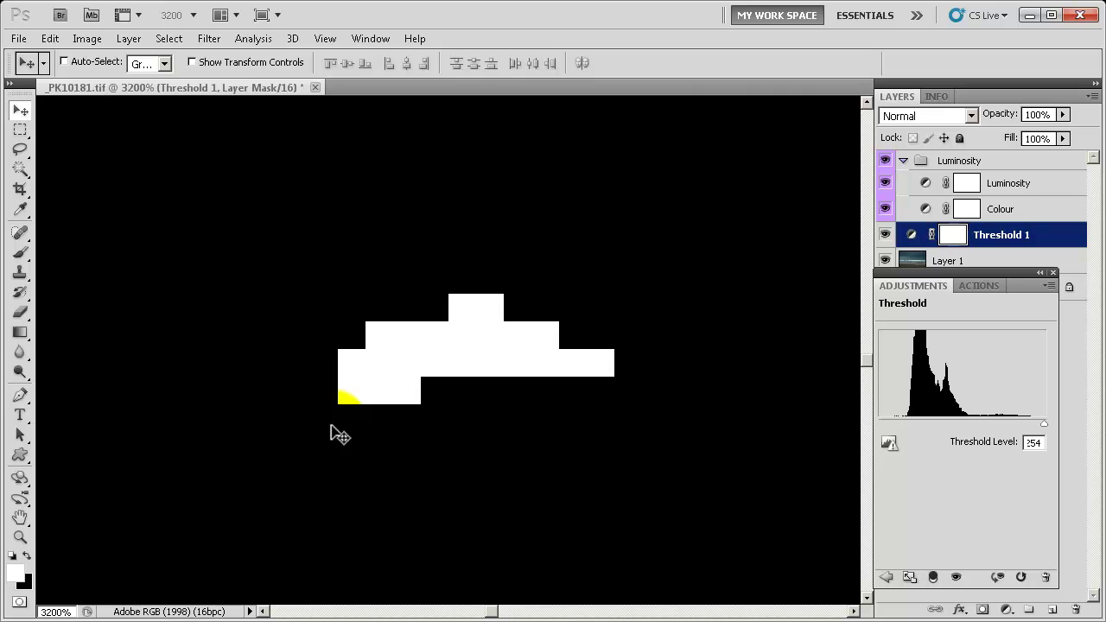
pyautogui.click(500, 611)
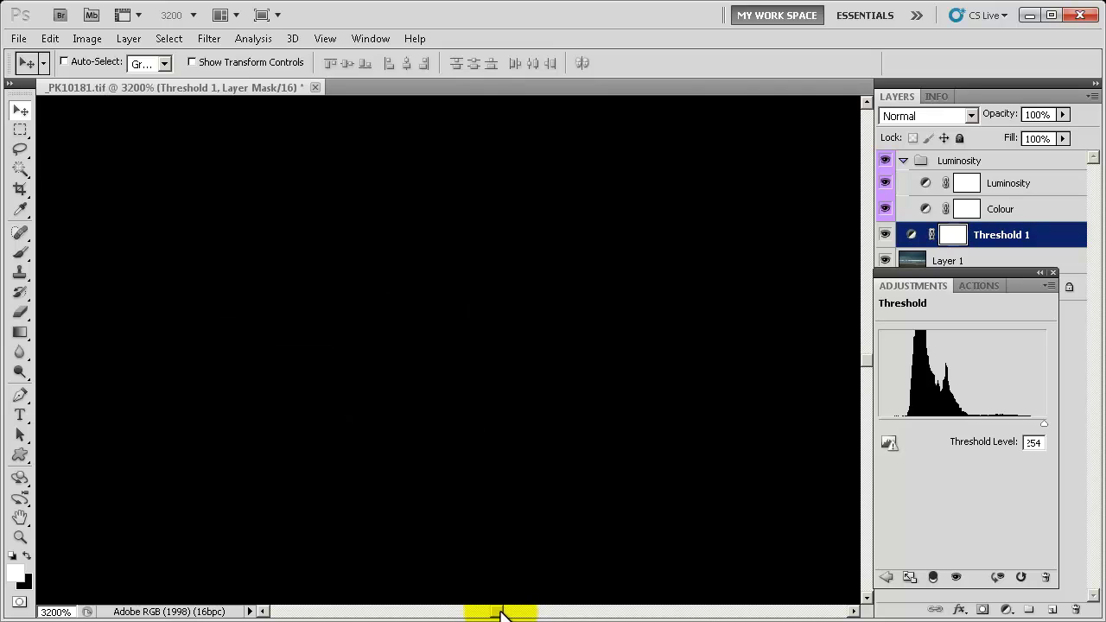
pyautogui.moveTo(500, 612)
pyautogui.mouseDown()
pyautogui.moveTo(513, 611)
pyautogui.moveTo(478, 612)
pyautogui.mouseUp()
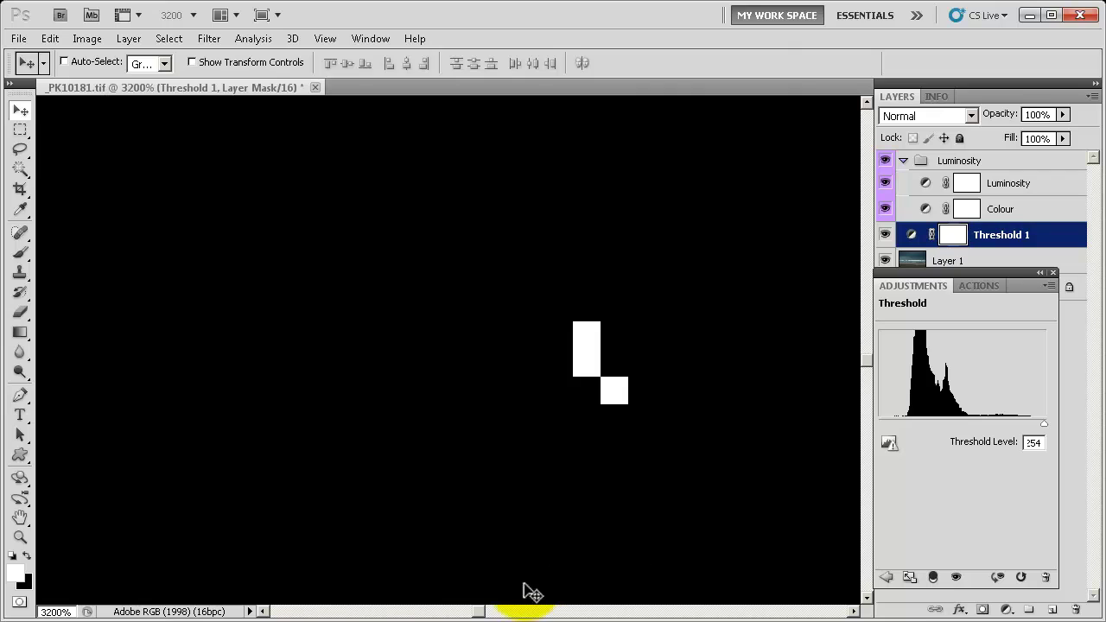
pyautogui.moveTo(482, 612); pyautogui.dragTo(477, 611)
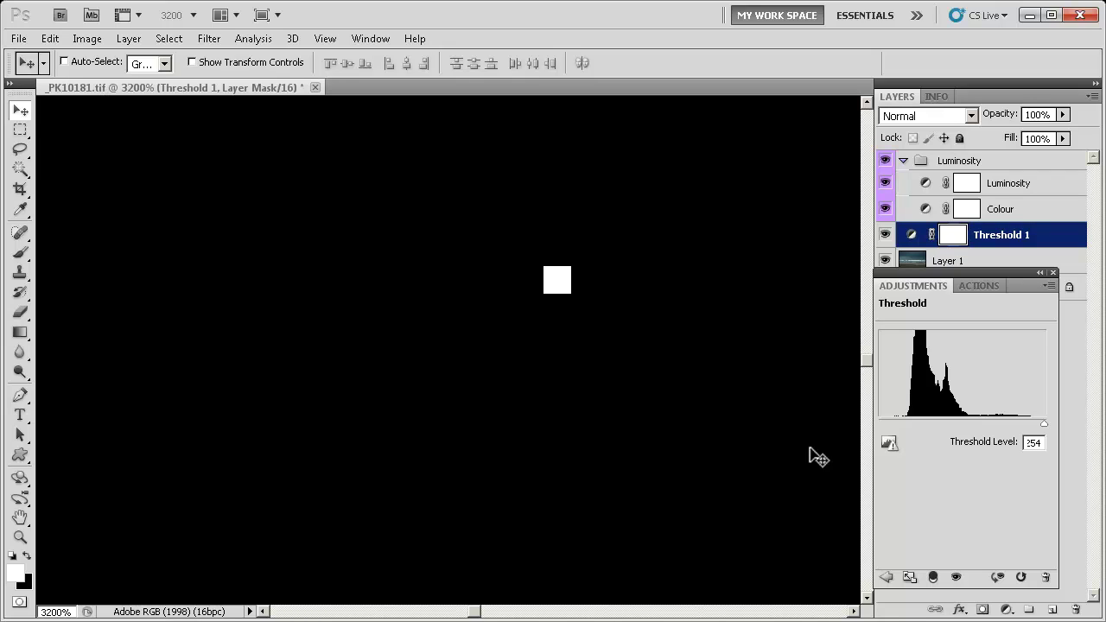
# Step: Activate targeted adjustment for the Luminosity curves layer and place a color sampler on the isolated white pixel
pyautogui.click(1010, 185)
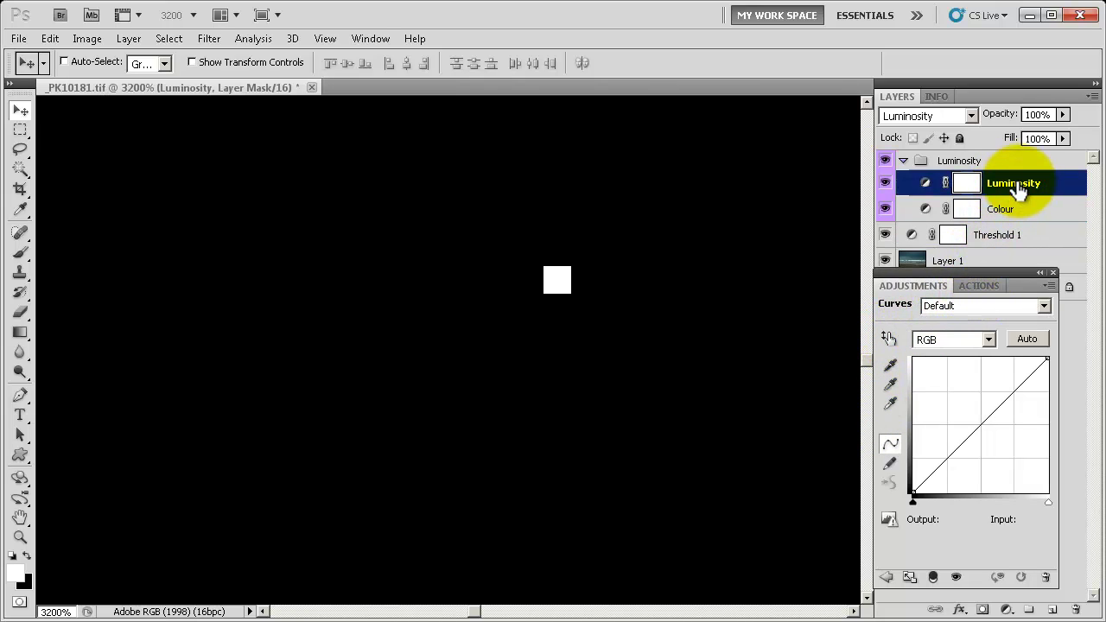
pyautogui.click(890, 340)
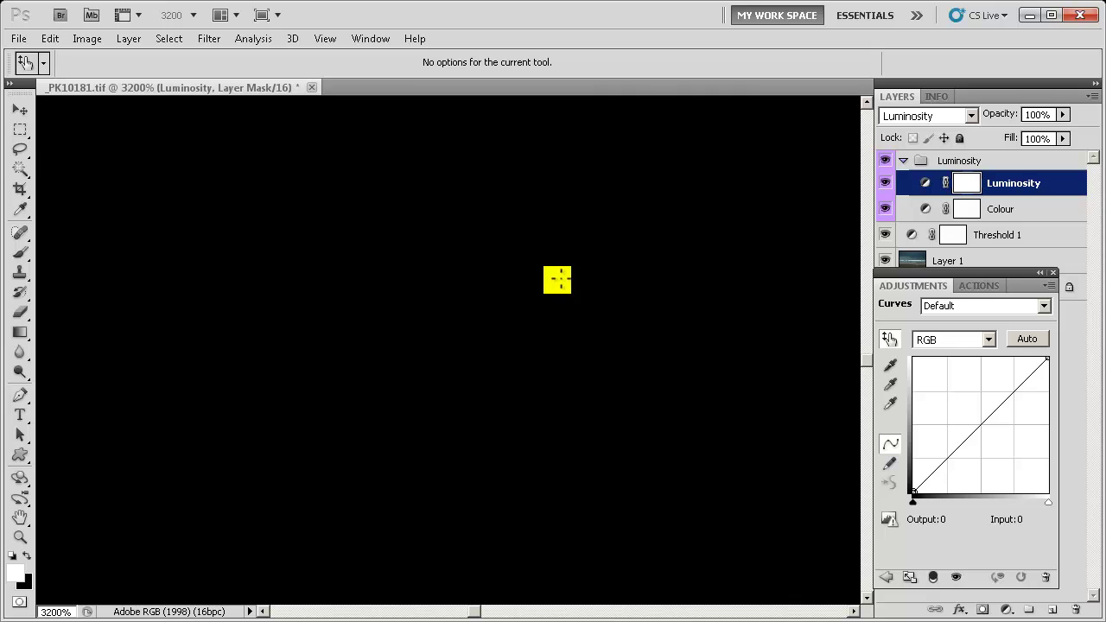
pyautogui.keyDown('shift'); pyautogui.click(557, 279); pyautogui.keyUp('shift')
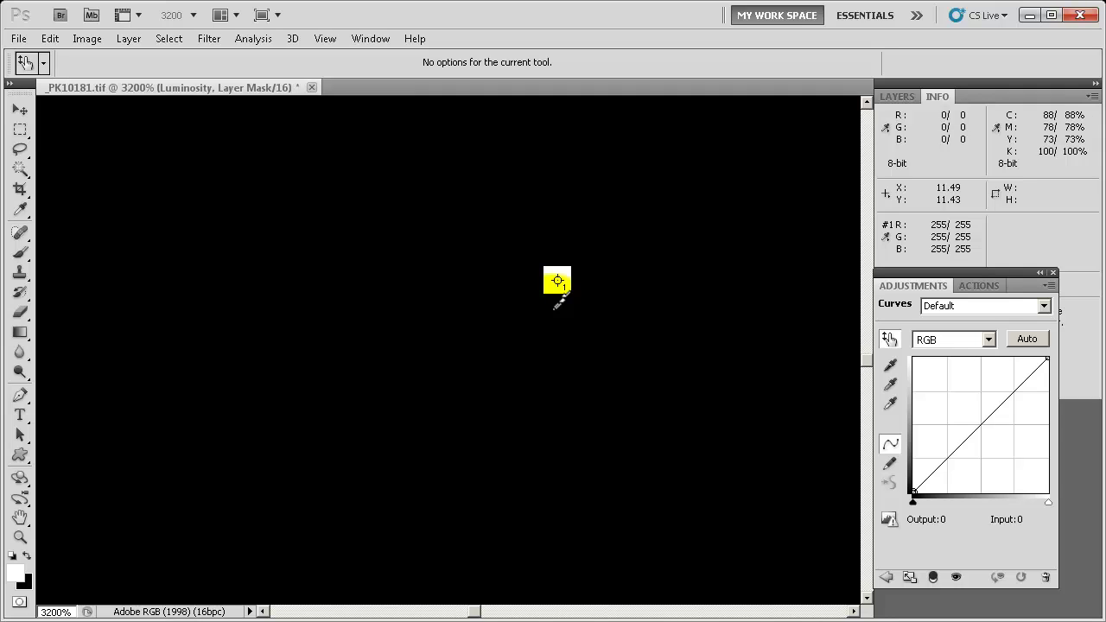
# Step: Fit the image on screen and lower the Threshold 1 layer's threshold level to 40
pyautogui.hotkey('ctrl', '0')
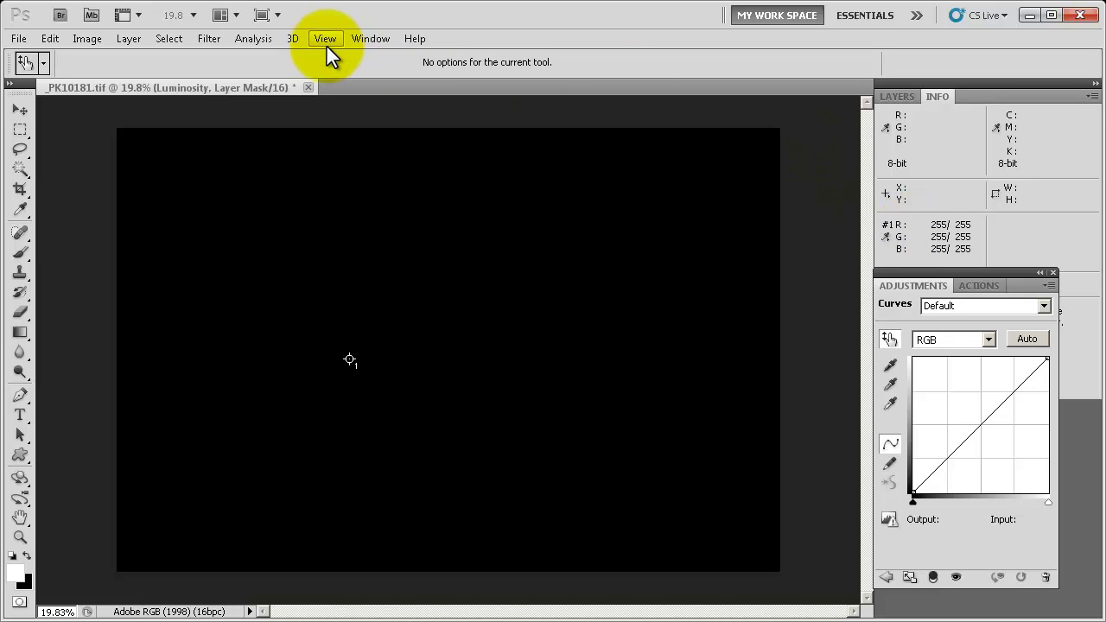
pyautogui.click(356, 39)
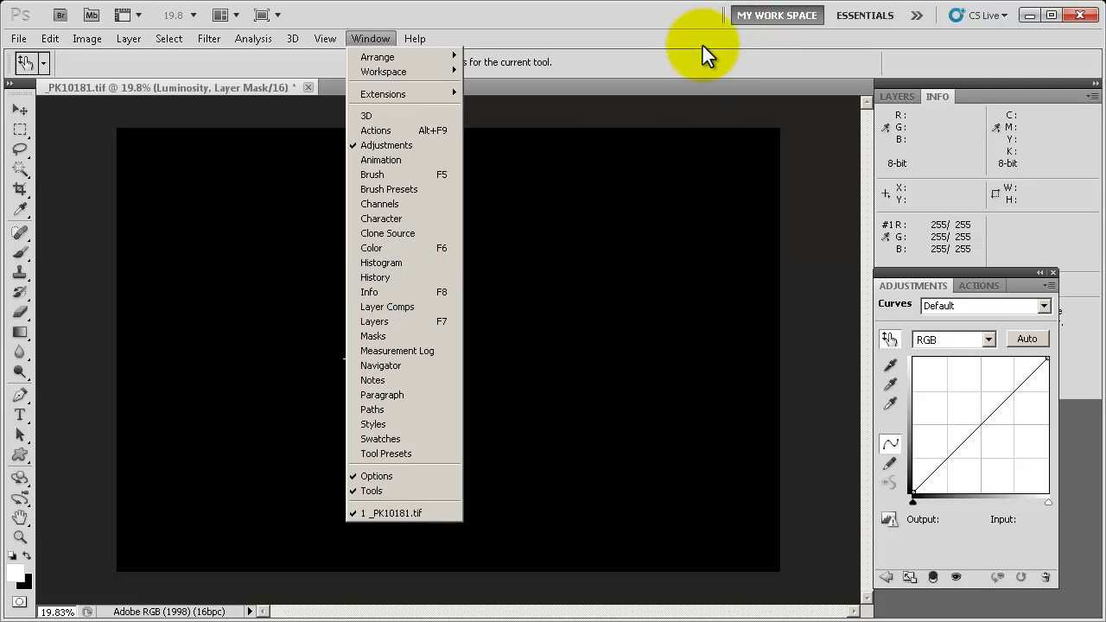
pyautogui.click(732, 53)
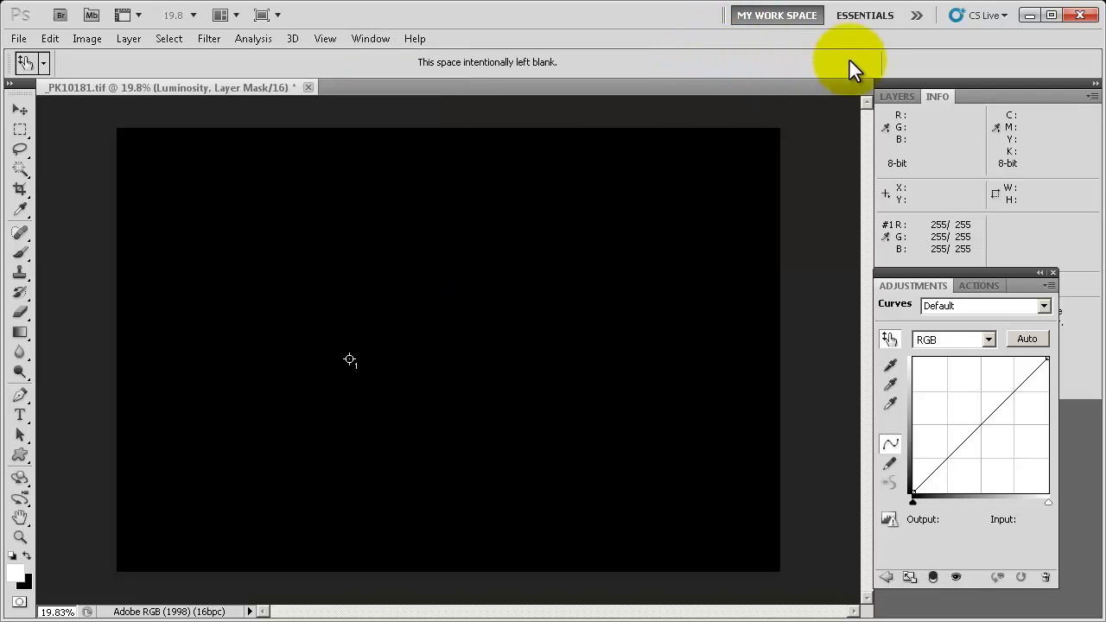
pyautogui.click(895, 96)
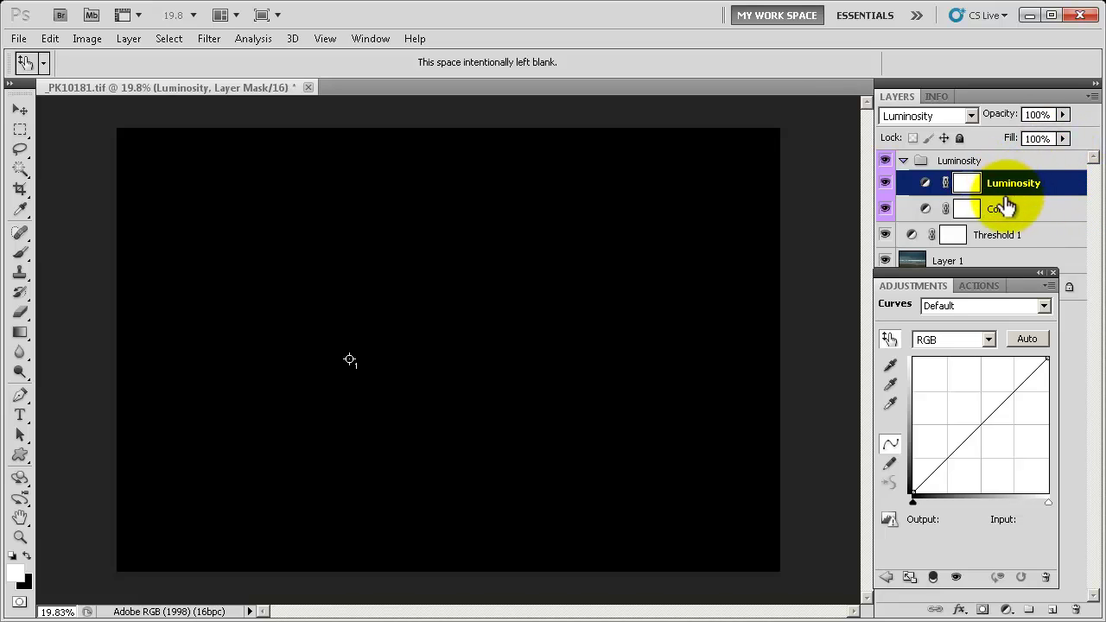
pyautogui.click(999, 238)
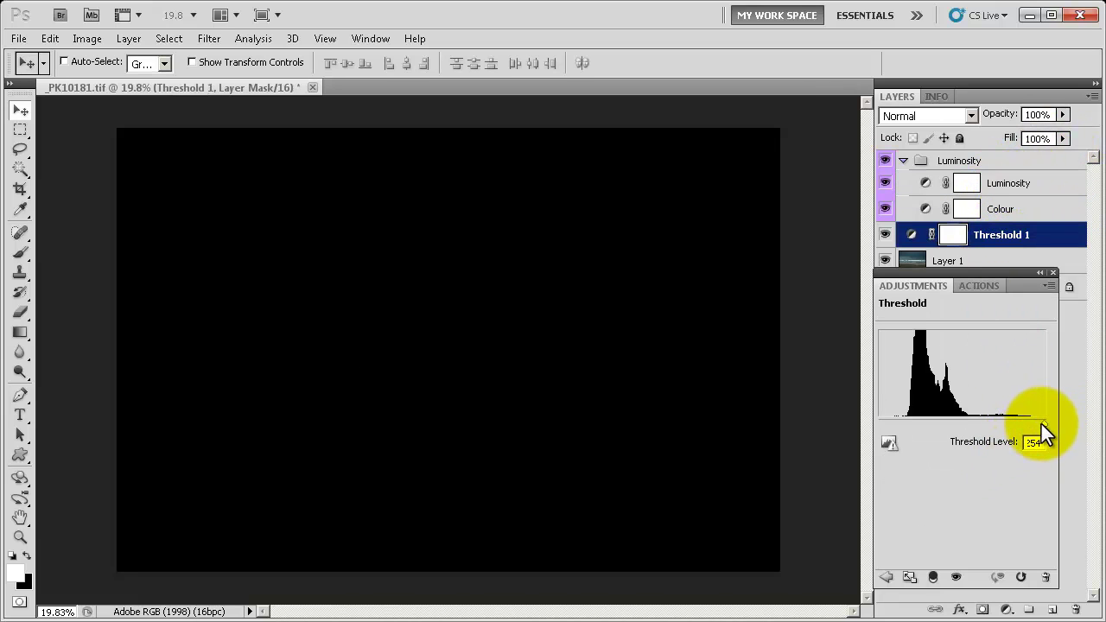
pyautogui.moveTo(1043, 424); pyautogui.dragTo(904, 440)
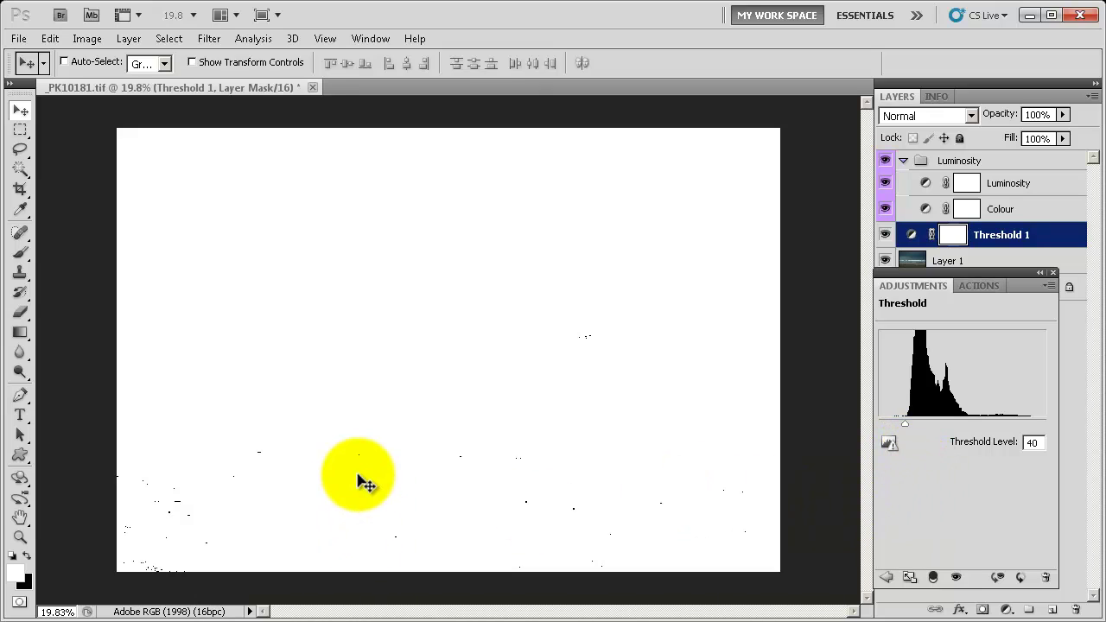
# Step: Examine the darkest specks on the lower-left sand, hiding the Threshold 1 layer to compare them with the photo at 100%
pyautogui.hotkey('ctrl', '+')
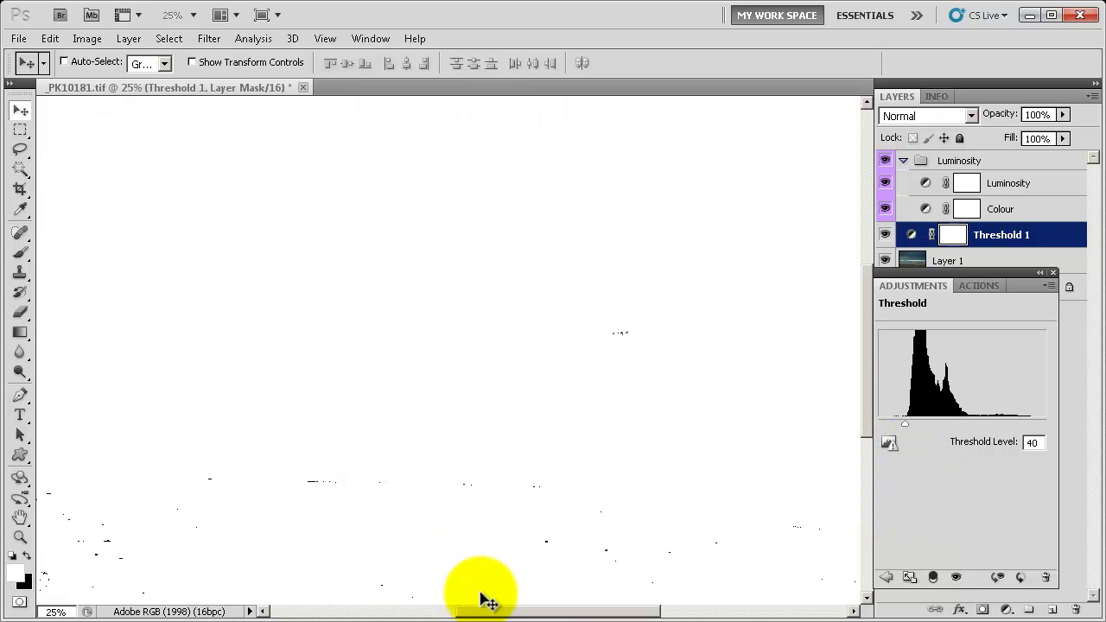
pyautogui.moveTo(501, 611); pyautogui.dragTo(454, 485)
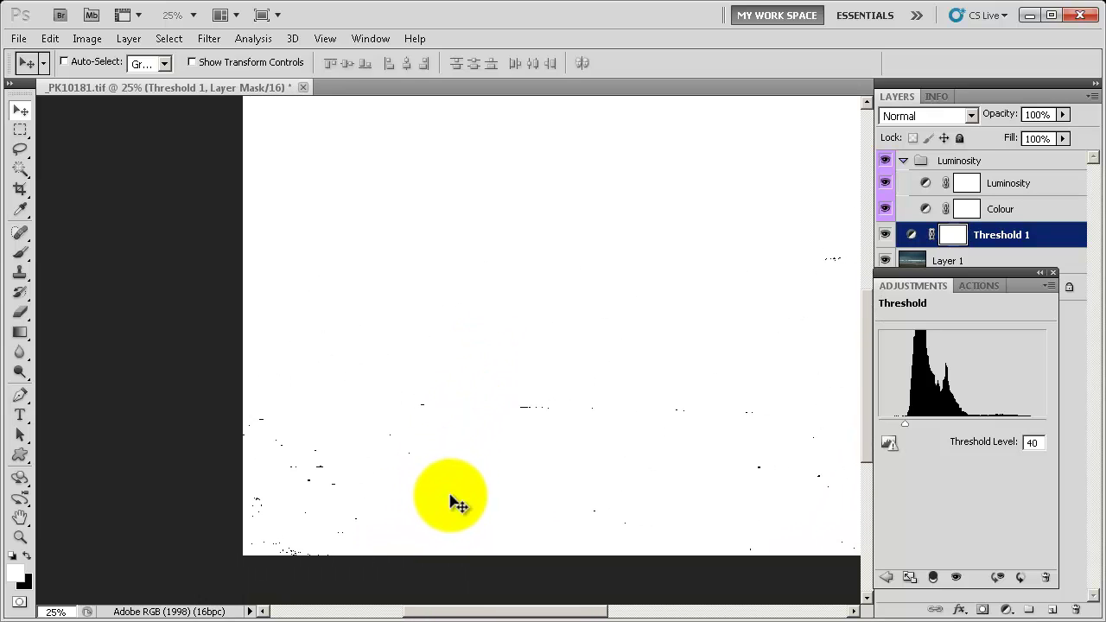
pyautogui.hotkey('ctrl', '+')
pyautogui.hotkey('ctrl', '+')
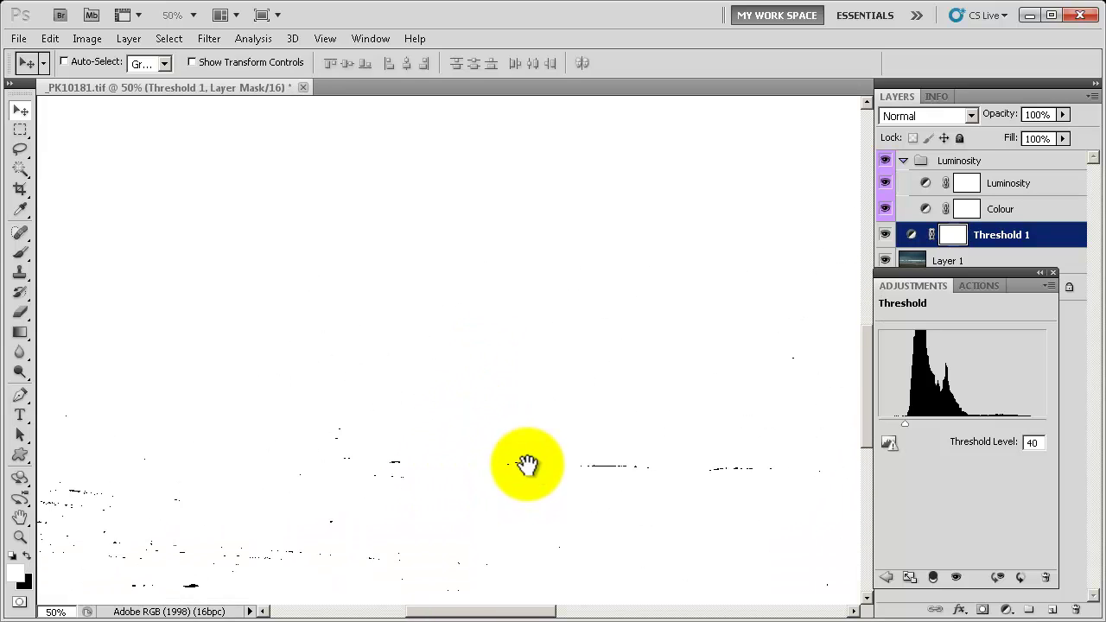
pyautogui.moveTo(526, 458); pyautogui.dragTo(659, 299)
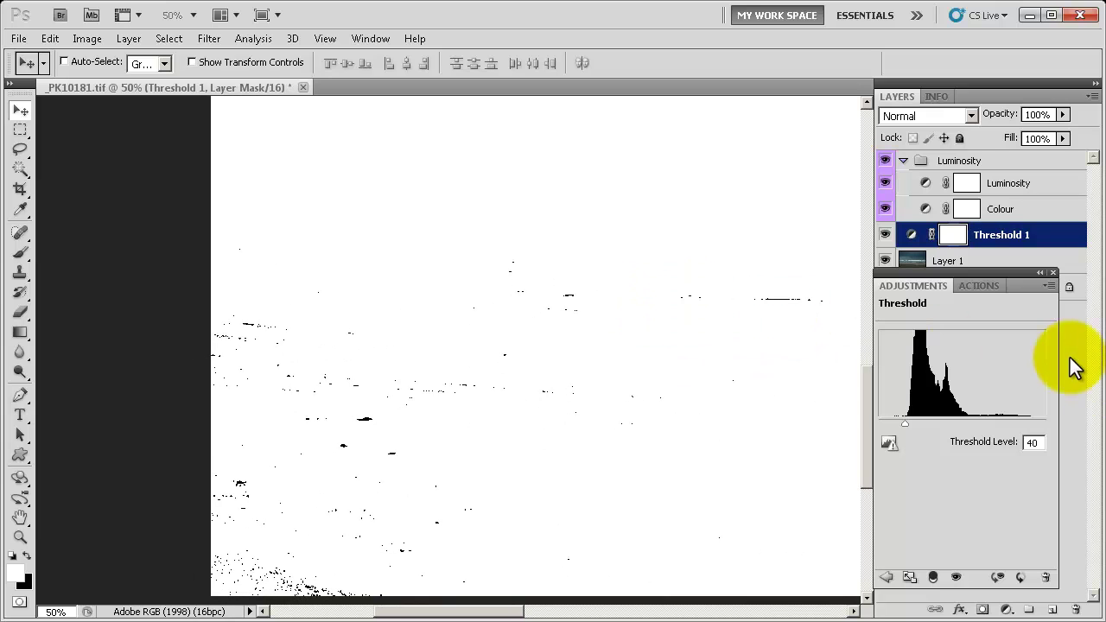
pyautogui.click(885, 235)
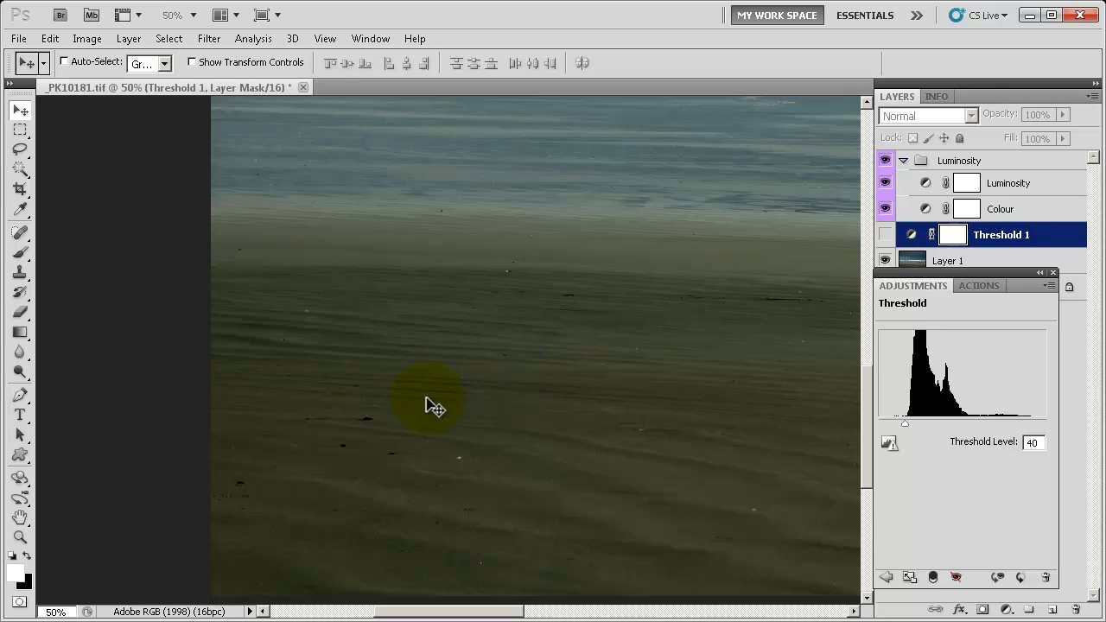
pyautogui.hotkey('ctrl', '+')
pyautogui.hotkey('ctrl', '+')
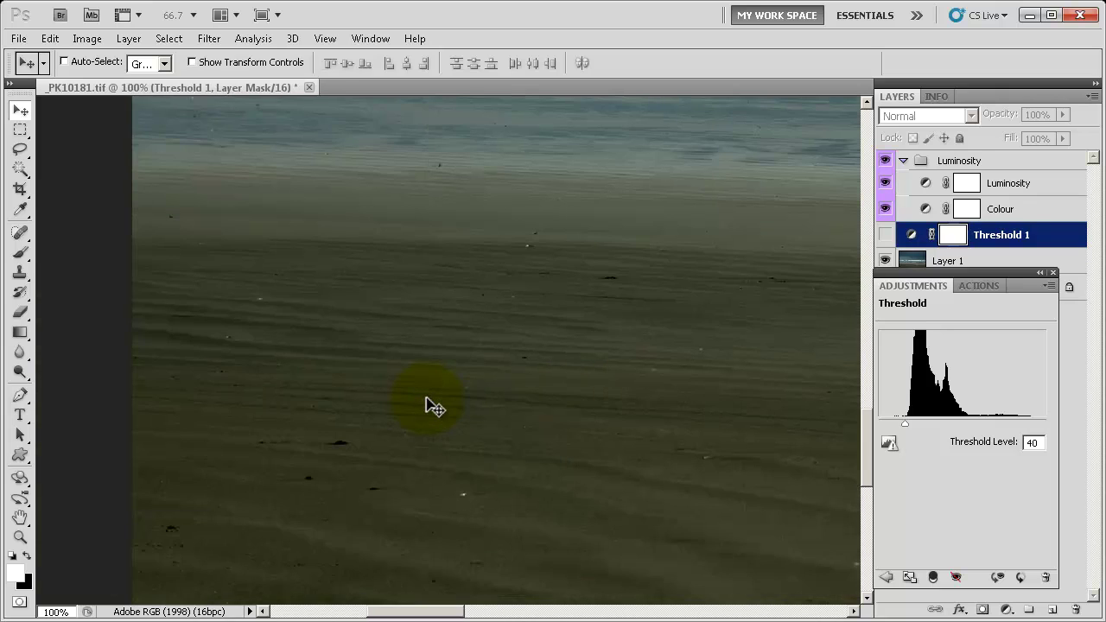
pyautogui.moveTo(484, 334); pyautogui.dragTo(536, 222)
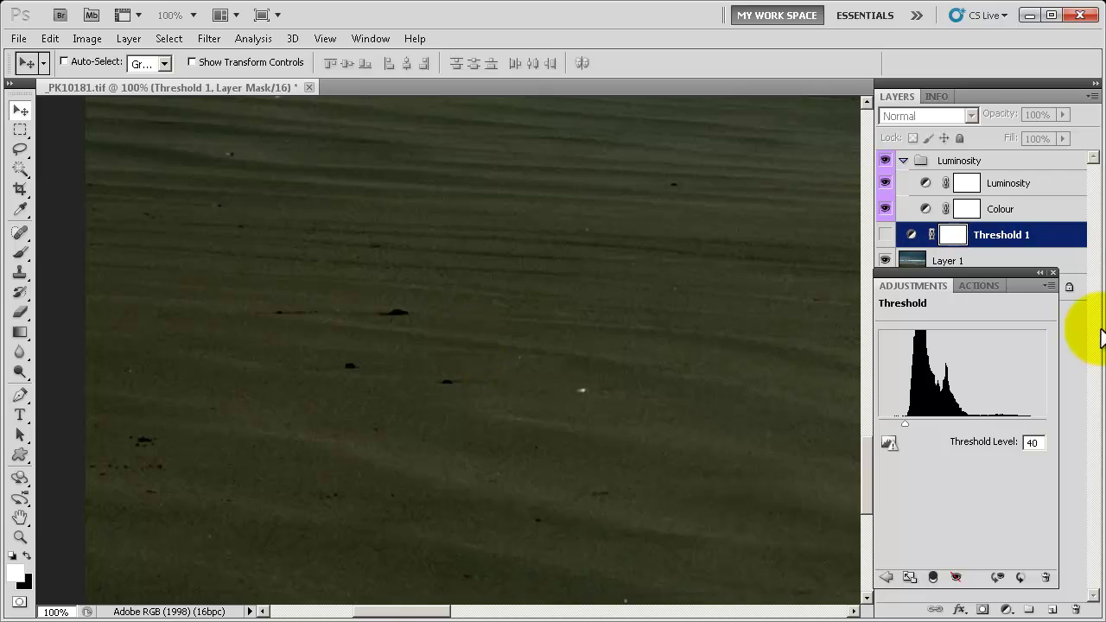
# Step: Show the Threshold 1 layer again and examine a large black patch in the sand at 3200% magnification
pyautogui.click(885, 234)
pyautogui.hotkey('ctrl', '+')
pyautogui.hotkey('ctrl', '+')
pyautogui.hotkey('ctrl', '+')
pyautogui.hotkey('ctrl', '+')
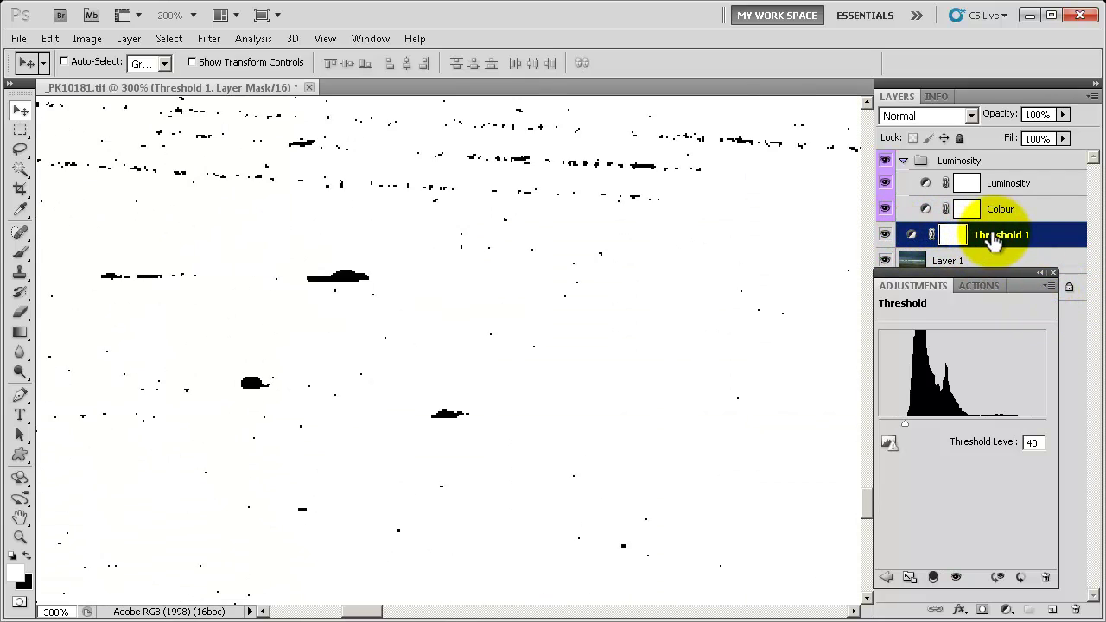
pyautogui.moveTo(550, 207); pyautogui.dragTo(450, 380)
pyautogui.hotkey('ctrl', '+')
pyautogui.hotkey('ctrl', '+')
pyautogui.hotkey('ctrl', '+')
pyautogui.hotkey('ctrl', '+')
pyautogui.hotkey('ctrl', '+')
pyautogui.hotkey('ctrl', '+')
pyautogui.hotkey('ctrl', '+')
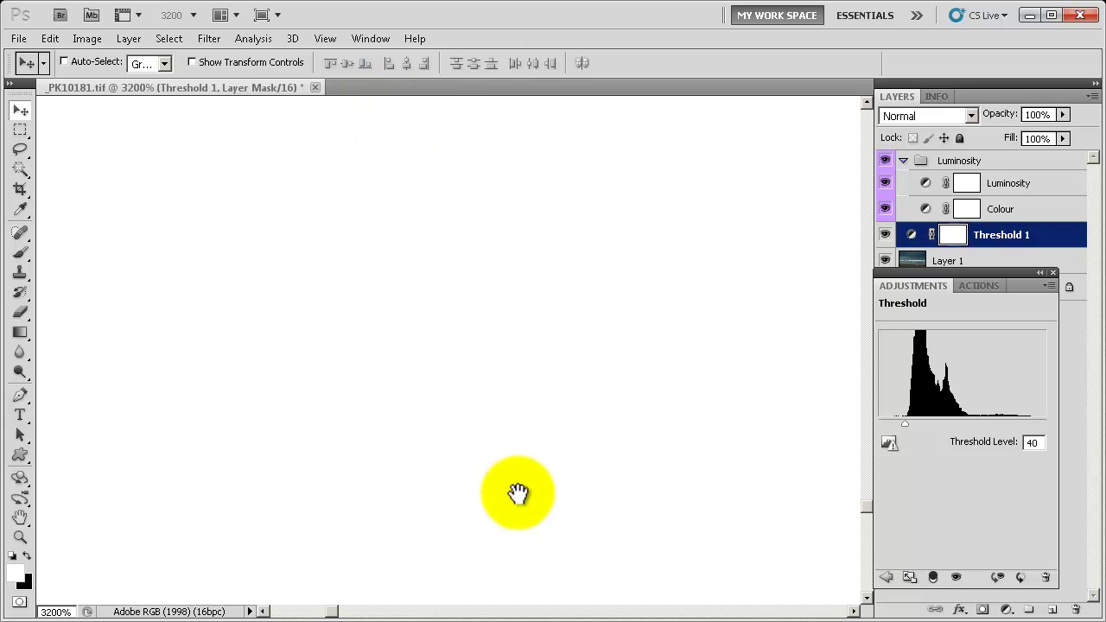
pyautogui.moveTo(521, 494); pyautogui.dragTo(611, 197)
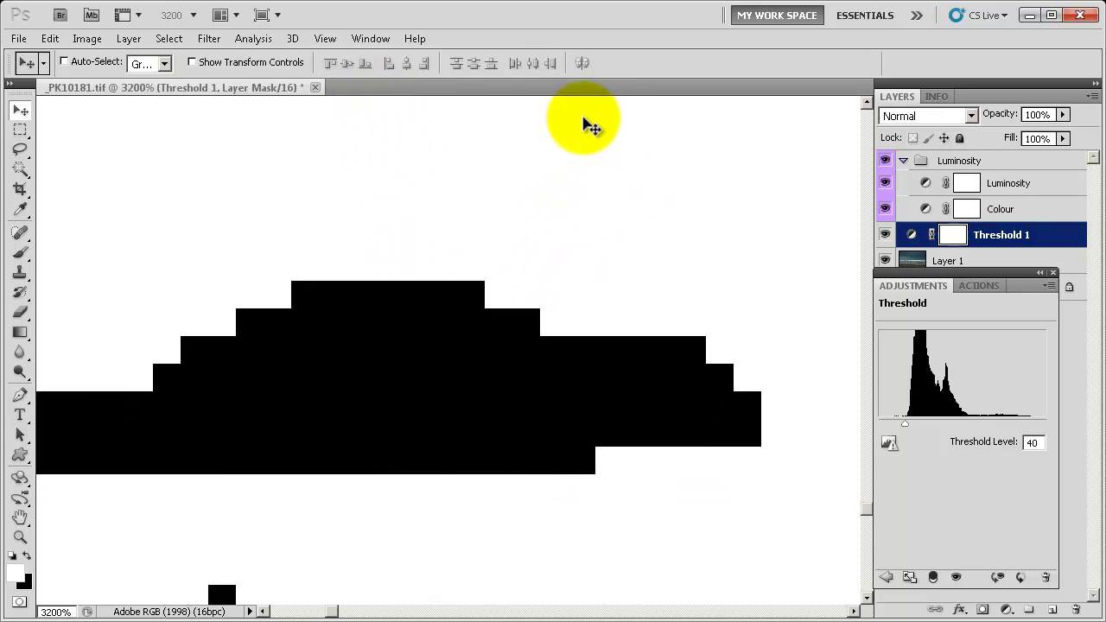
pyautogui.moveTo(513, 274); pyautogui.dragTo(618, 211)
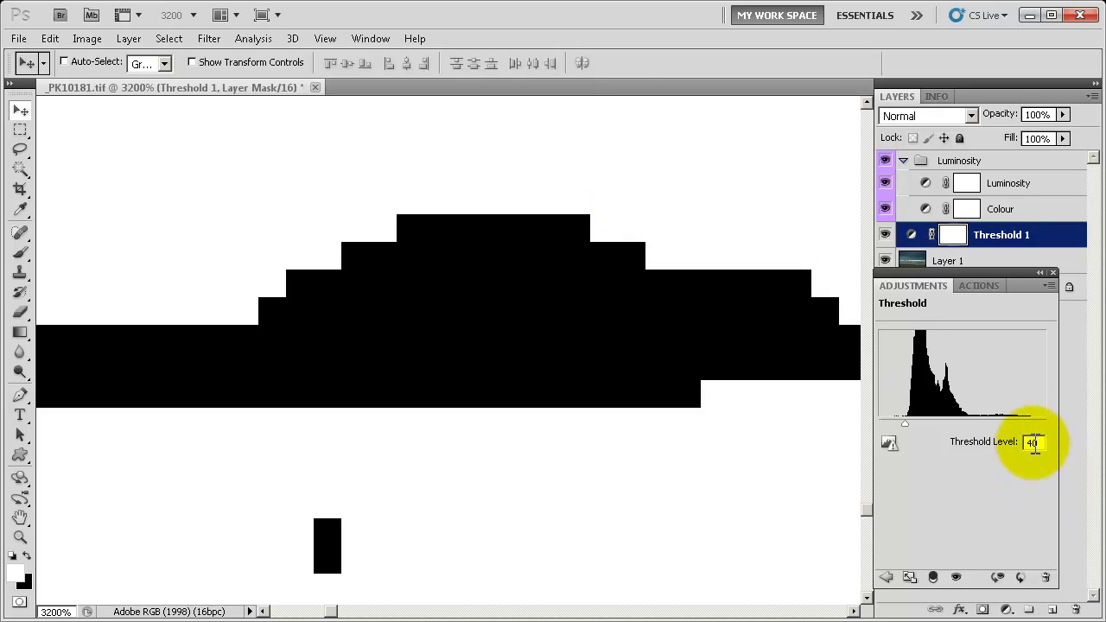
# Step: Lower the Threshold 1 layer's threshold level to 1 to isolate the darkest pixels
pyautogui.press('Down')
pyautogui.press('Down')
pyautogui.press('Down')
pyautogui.press('Down')
pyautogui.press('Down')
pyautogui.press('Down')
pyautogui.press('Down')
pyautogui.press('Down')
pyautogui.press('Down')
pyautogui.press('Down')
pyautogui.press('Down')
pyautogui.press('Down')
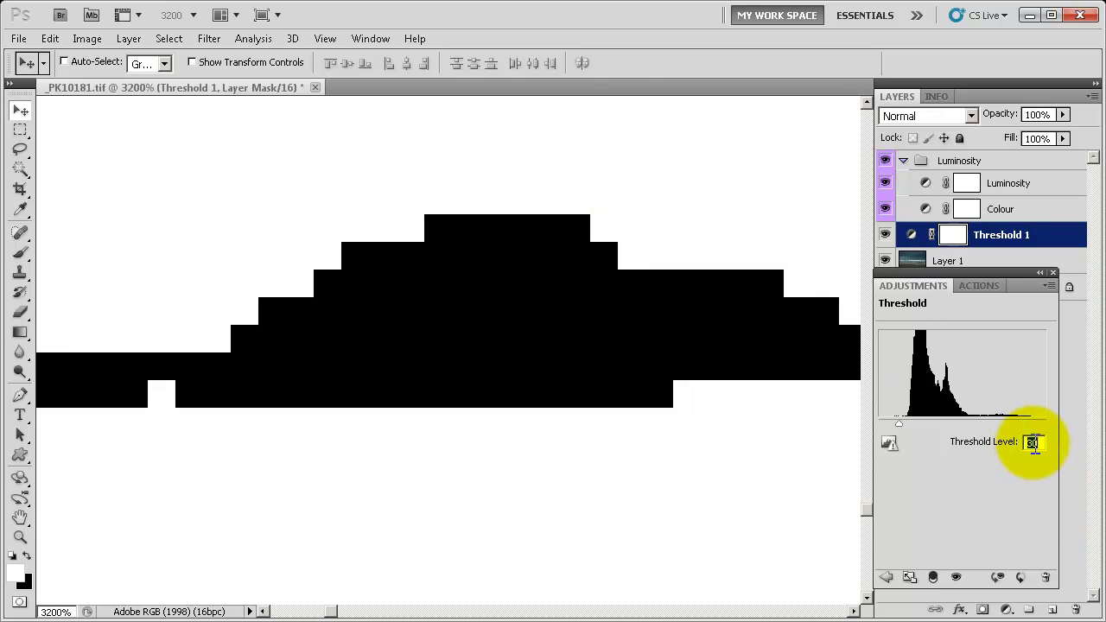
pyautogui.press('Down')
pyautogui.press('Down')
pyautogui.press('Down')
pyautogui.press('Down')
pyautogui.press('Down')
pyautogui.press('Down')
pyautogui.press('Down')
pyautogui.press('Down')
pyautogui.press('Down')
pyautogui.press('Down')
pyautogui.press('Down')
pyautogui.press('Down')
pyautogui.press('Down')
pyautogui.press('Down')
pyautogui.press('Down')
pyautogui.press('Down')
pyautogui.press('Down')
pyautogui.press('Down')
pyautogui.press('Down')
pyautogui.press('Down')
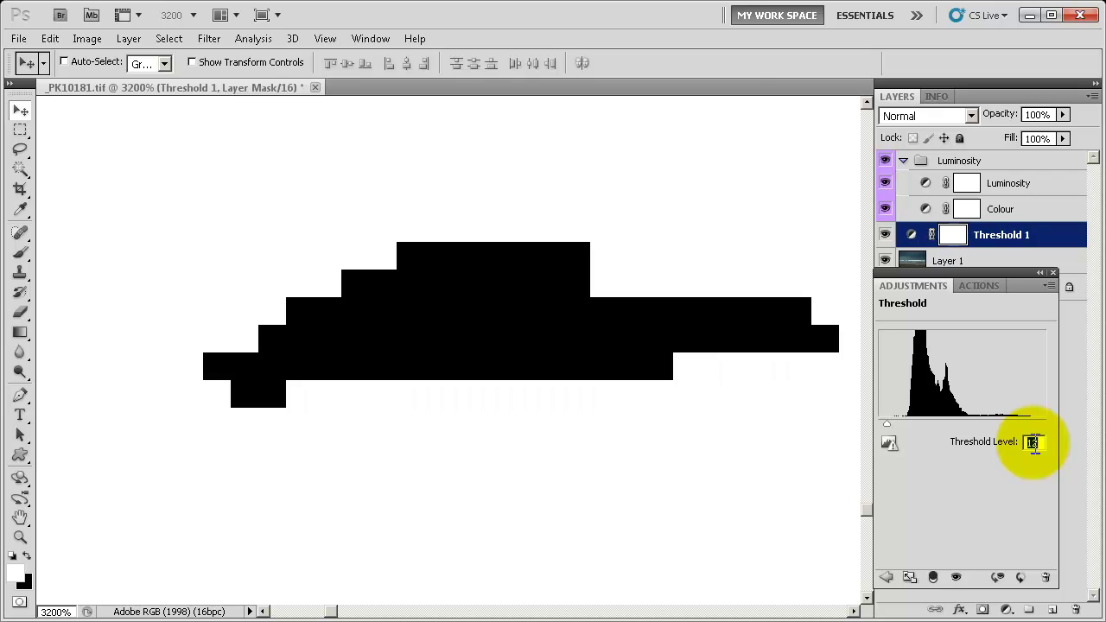
pyautogui.press('Down')
pyautogui.press('Down')
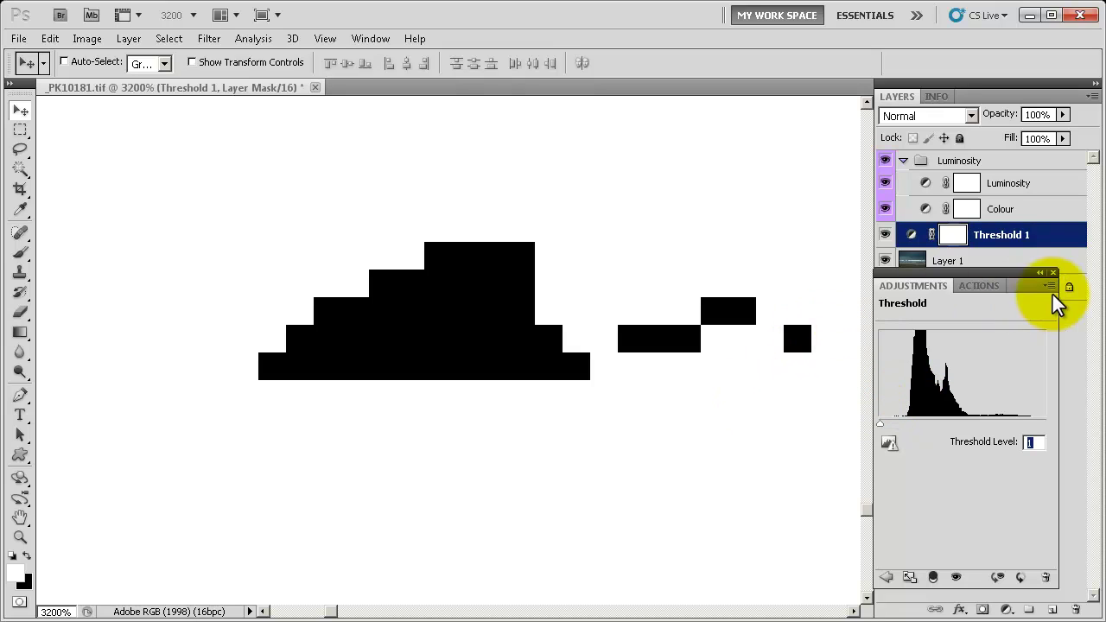
# Step: Try to place a color sampler on the black patch using the Luminosity curves layer's targeted adjustment
pyautogui.click(1019, 182)
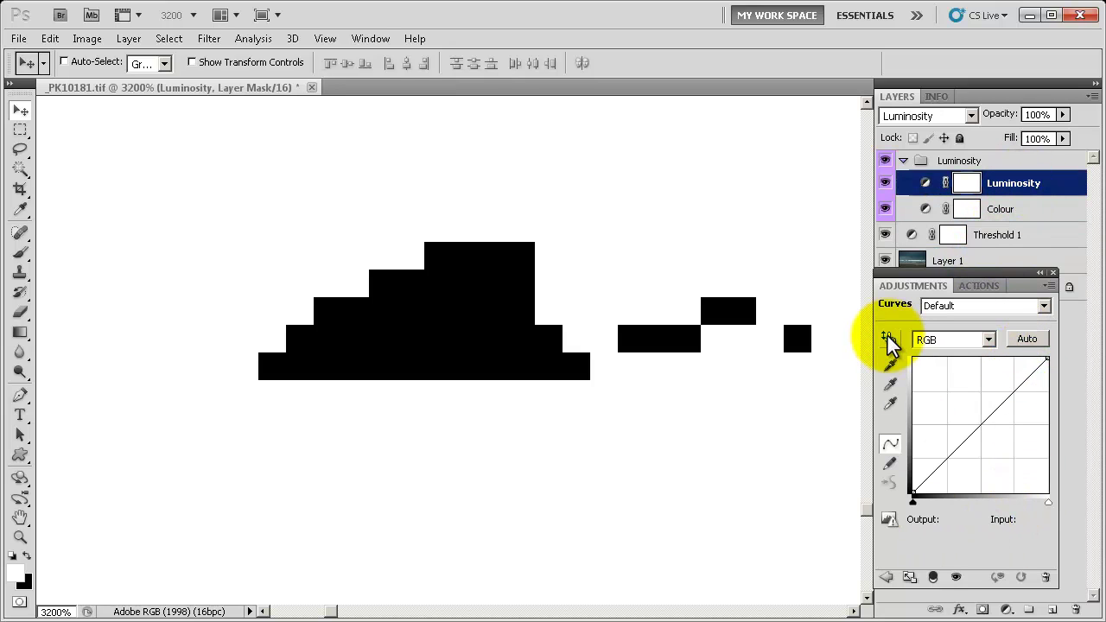
pyautogui.click(889, 339)
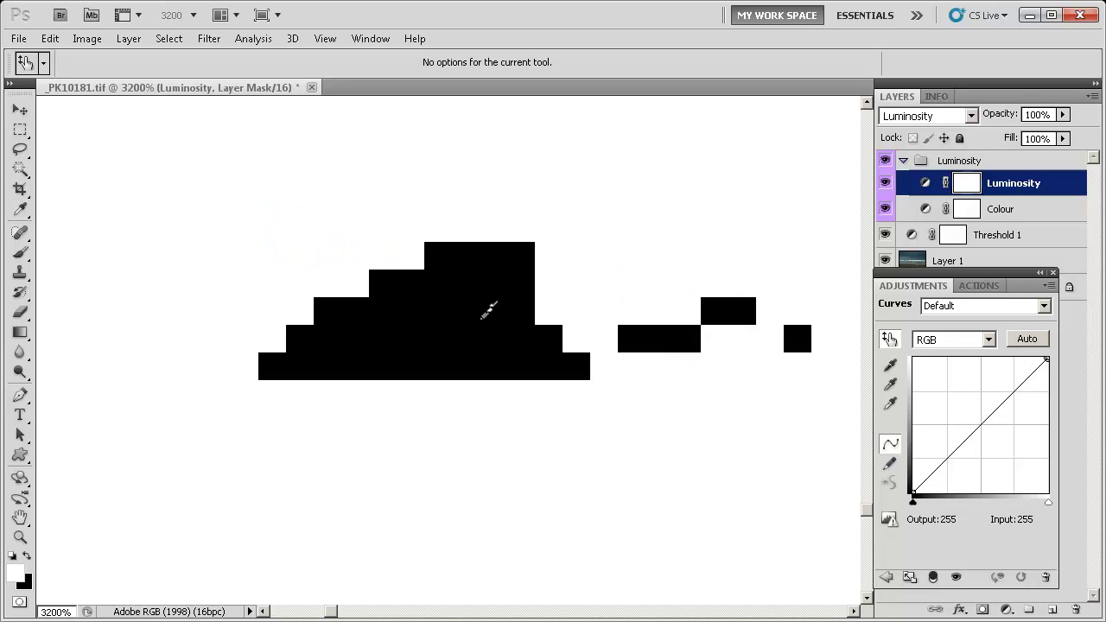
pyautogui.press('F8')
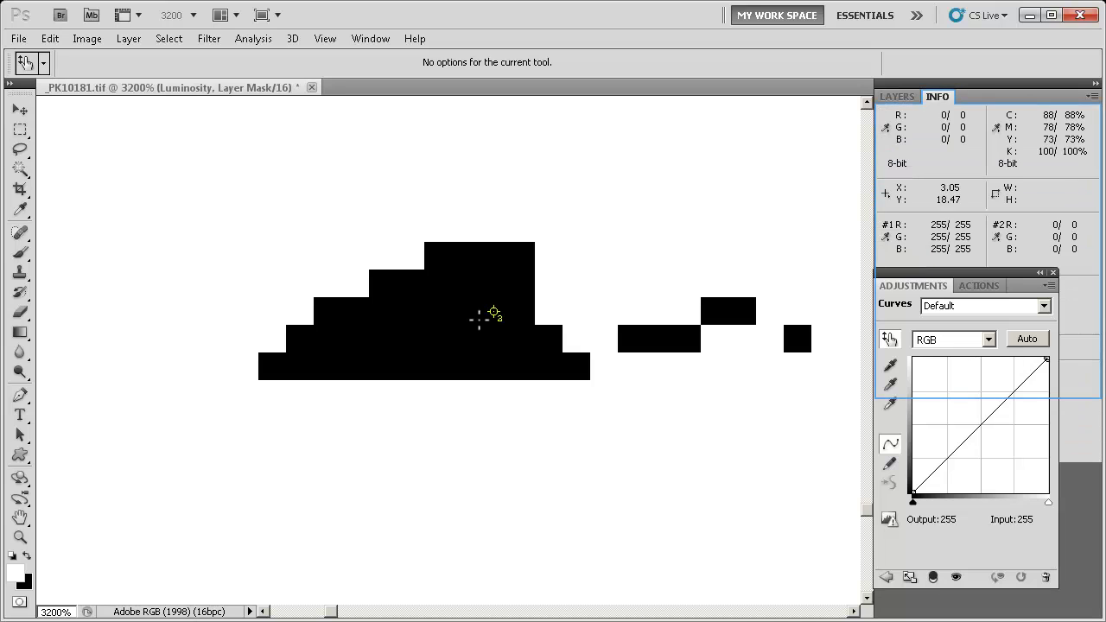
pyautogui.click(493, 312)
pyautogui.click(593, 345)
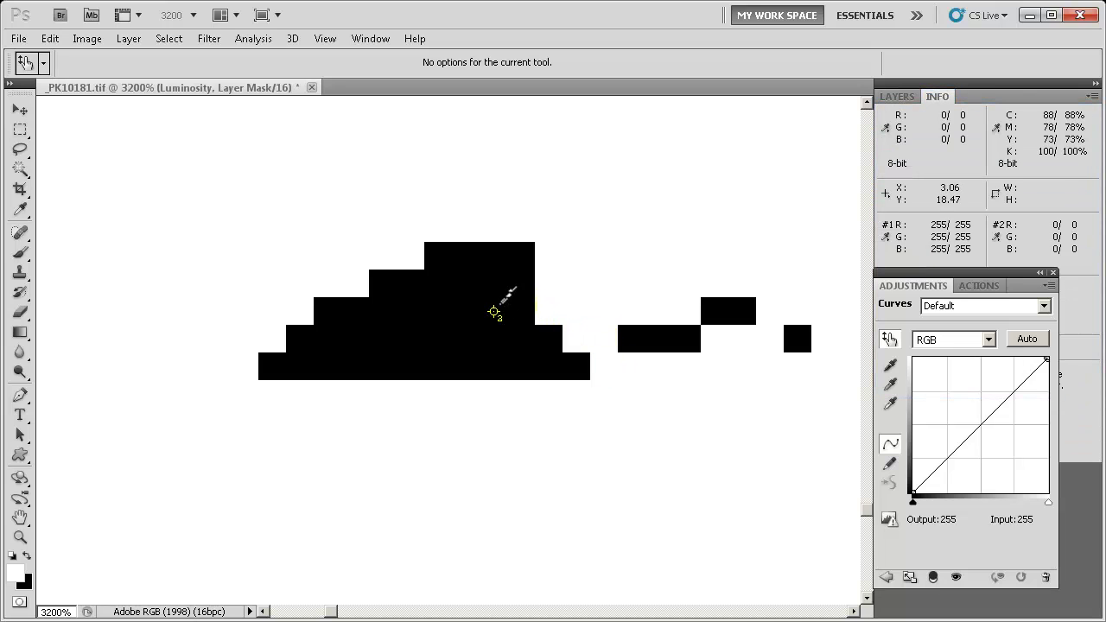
pyautogui.click(547, 306)
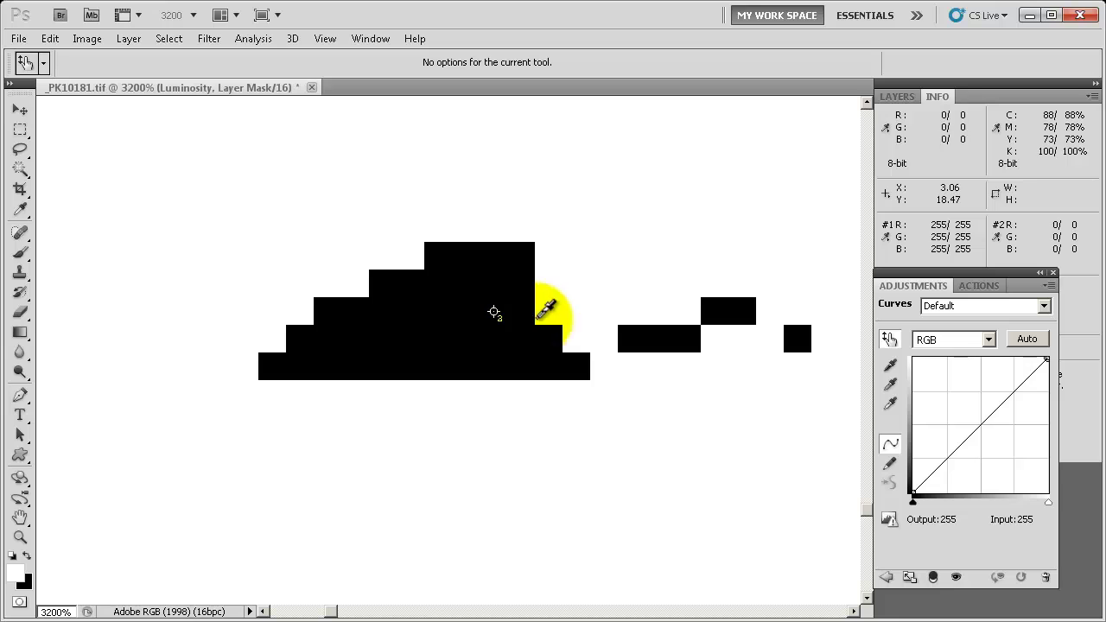
pyautogui.click(608, 276)
pyautogui.click(592, 278)
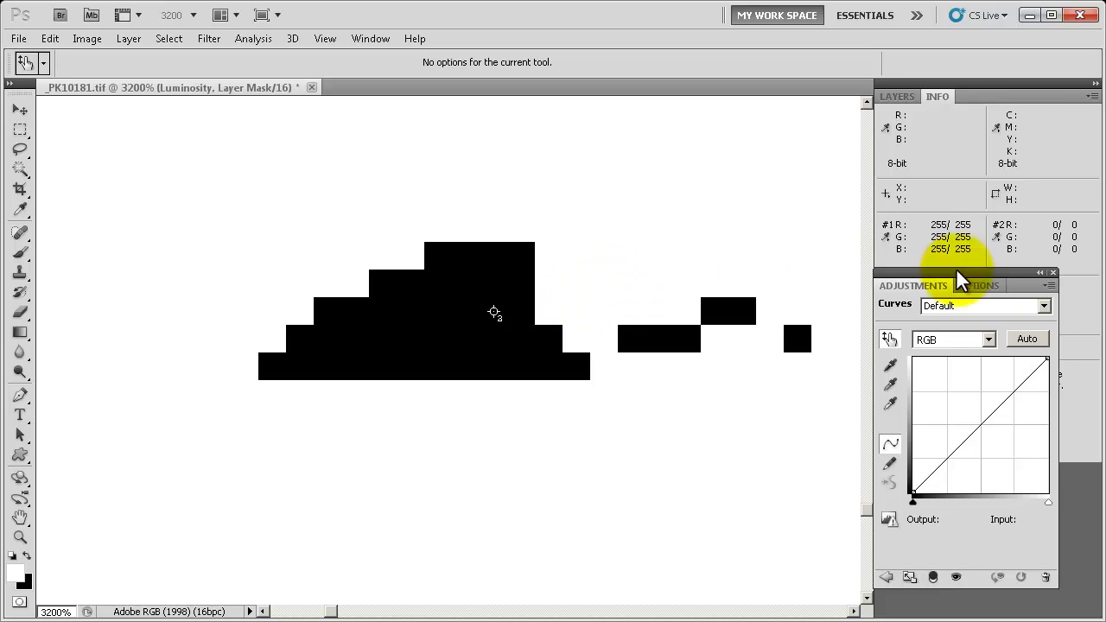
# Step: Move the Adjustments panel clear of the Info readouts and undo the color samplers placed around the black patch
pyautogui.moveTo(981, 285); pyautogui.dragTo(965, 417)
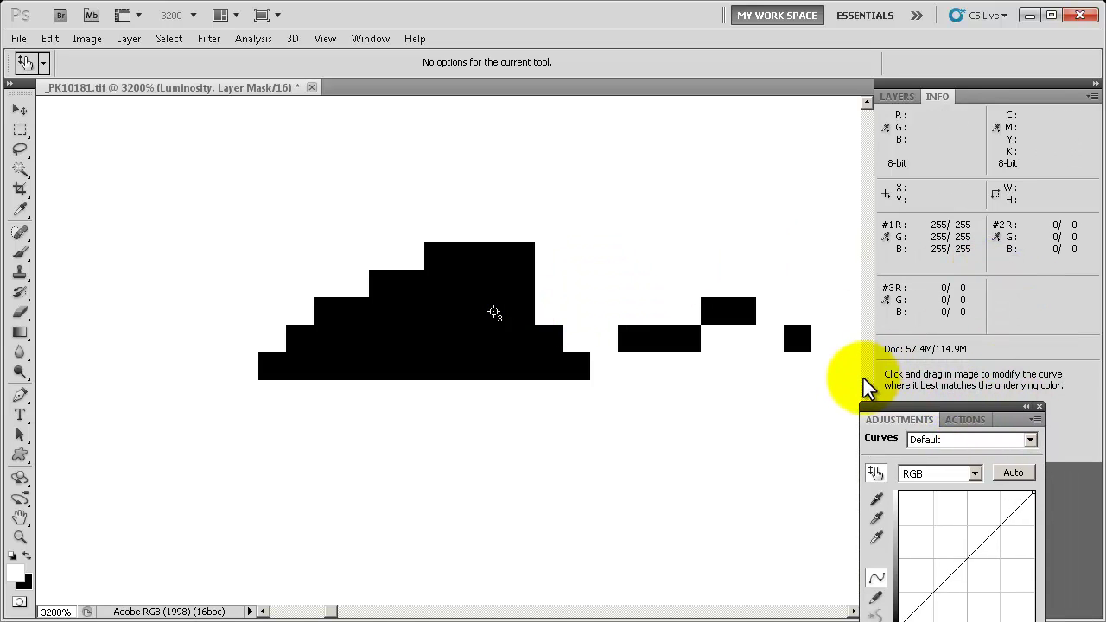
pyautogui.hotkey('ctrl', 'z')
pyautogui.hotkey('ctrl', 'alt', 'z')
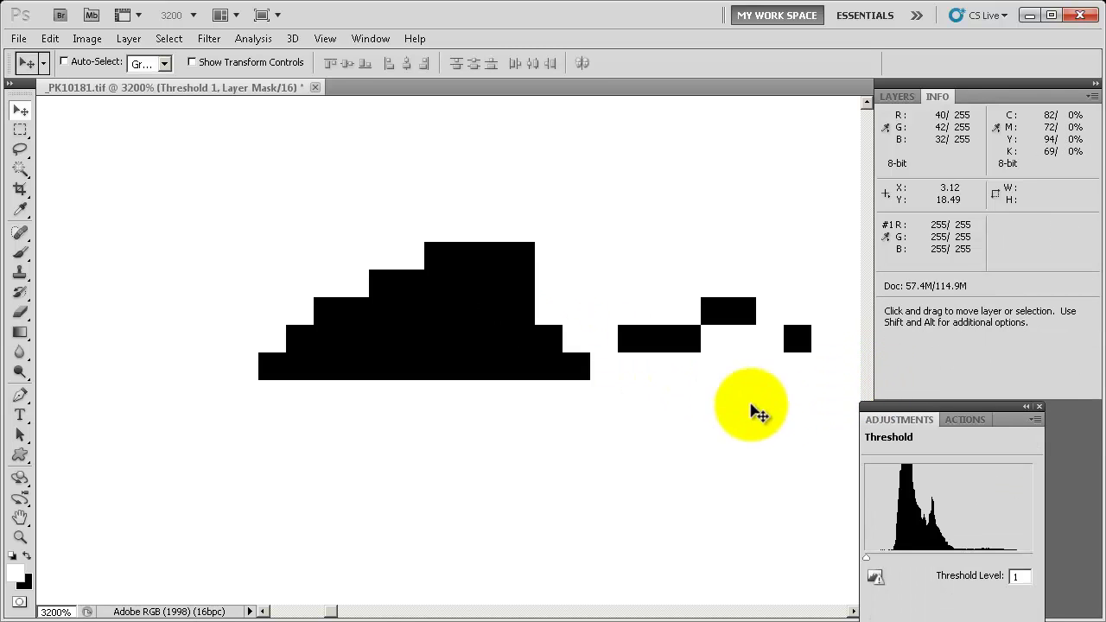
# Step: Activate targeted adjustment for the Luminosity curves layer and place a second color sampler inside the large black patch
pyautogui.click(897, 98)
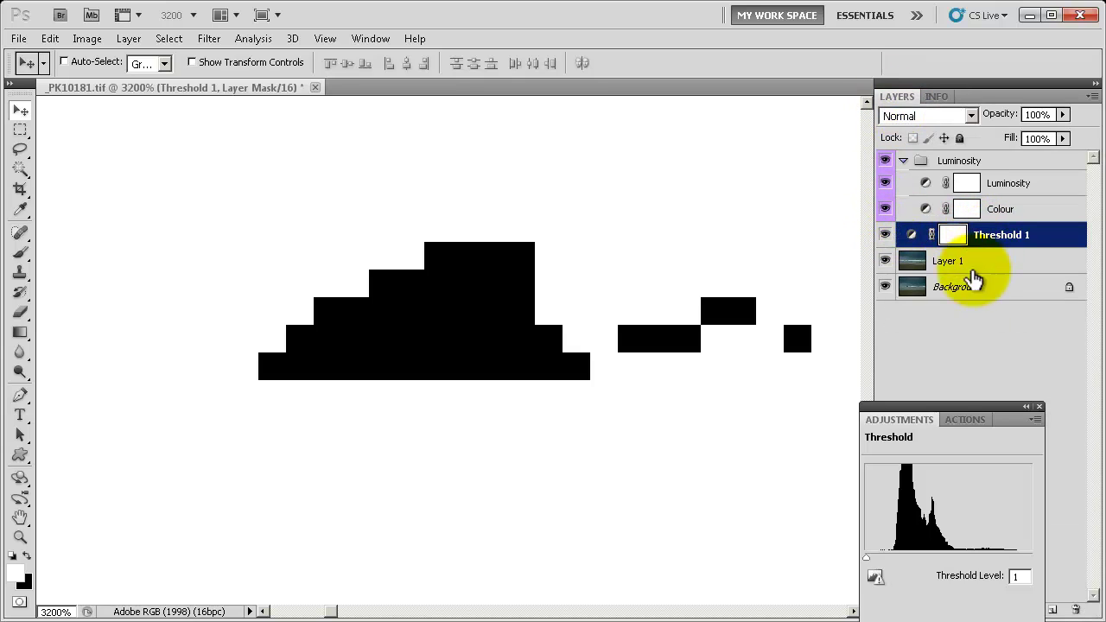
pyautogui.click(998, 189)
pyautogui.click(875, 473)
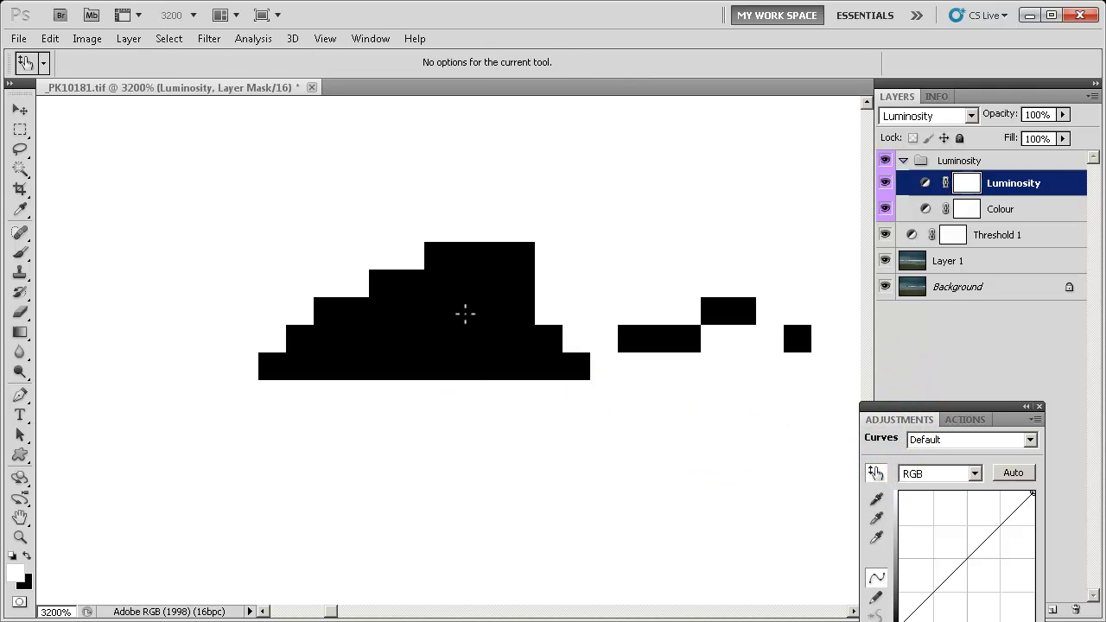
pyautogui.press('F8')
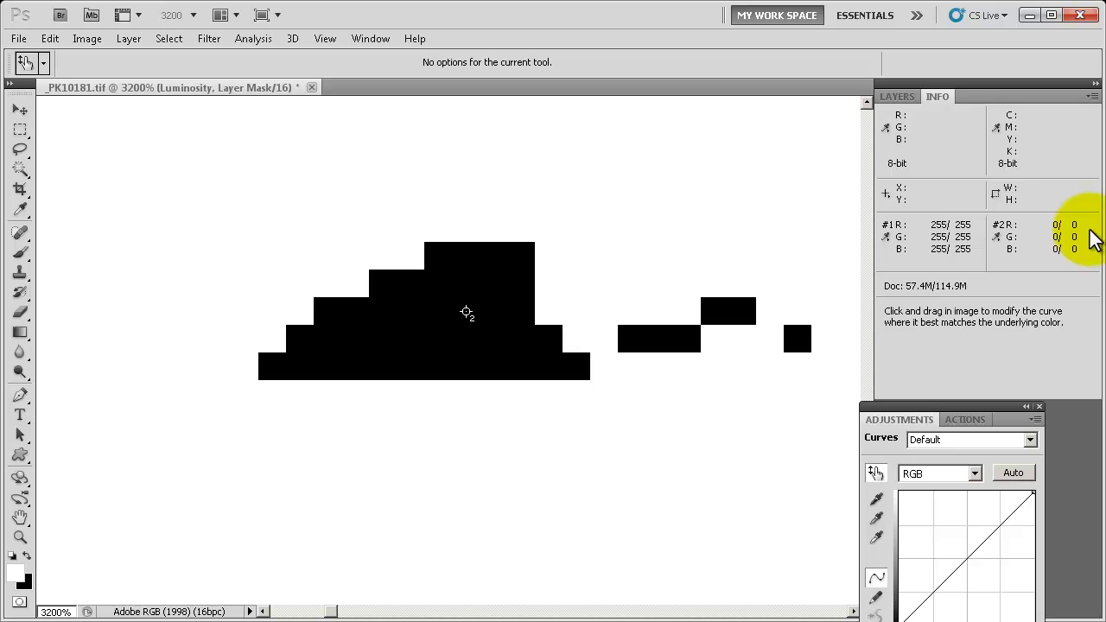
pyautogui.hotkey('ctrl', '0')
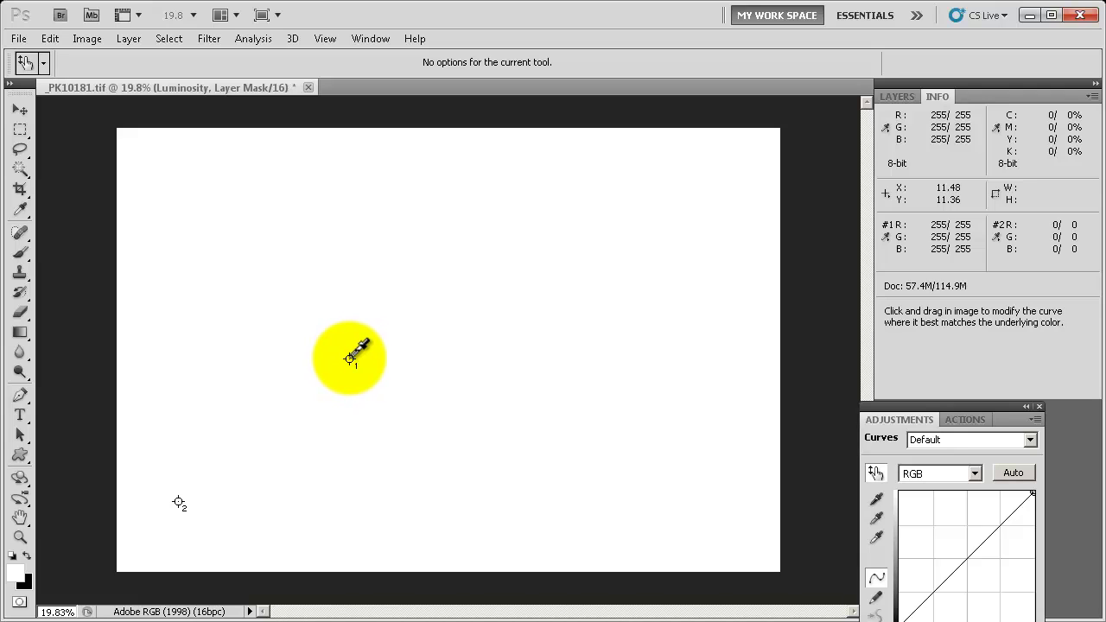
# Step: Delete the Threshold 1 adjustment layer to bring the photo back into view
pyautogui.click(895, 97)
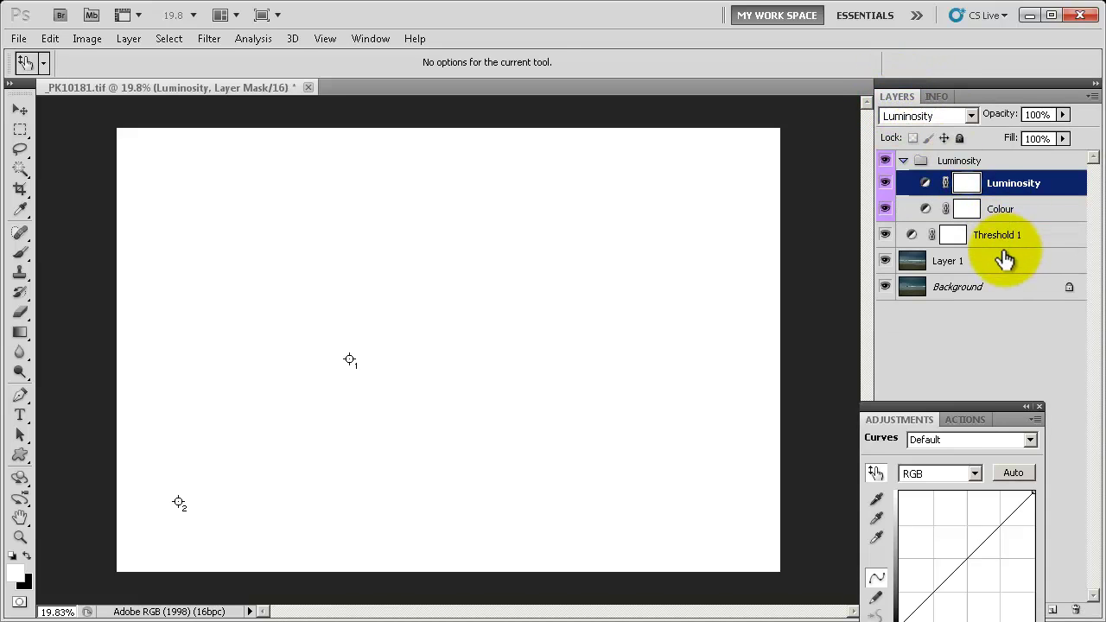
pyautogui.press('v')
pyautogui.click(1000, 241)
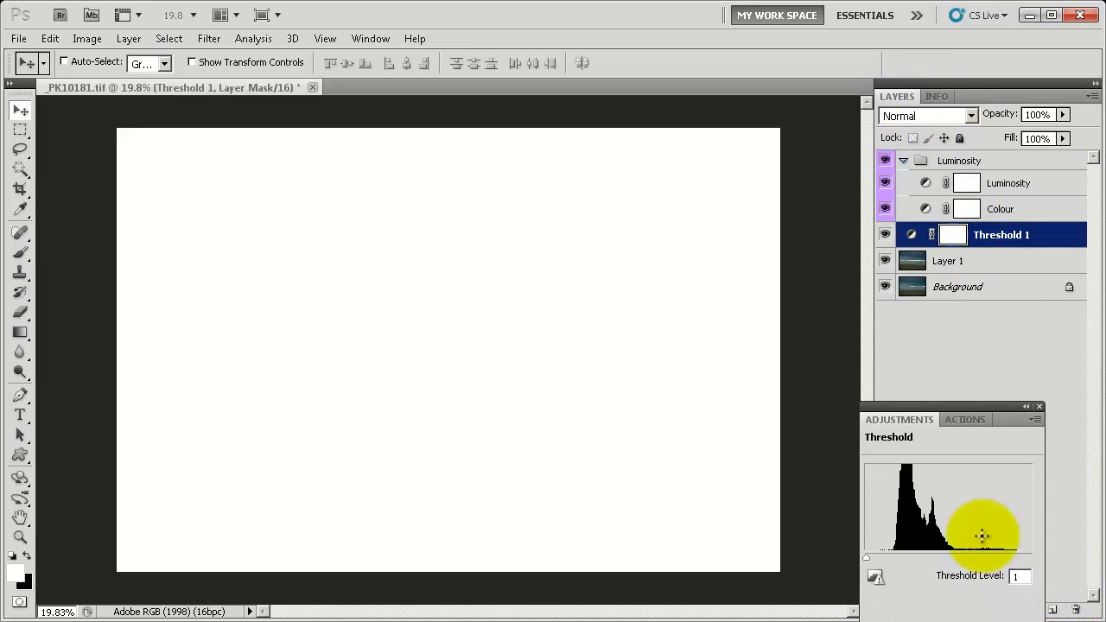
pyautogui.moveTo(959, 410); pyautogui.dragTo(987, 272)
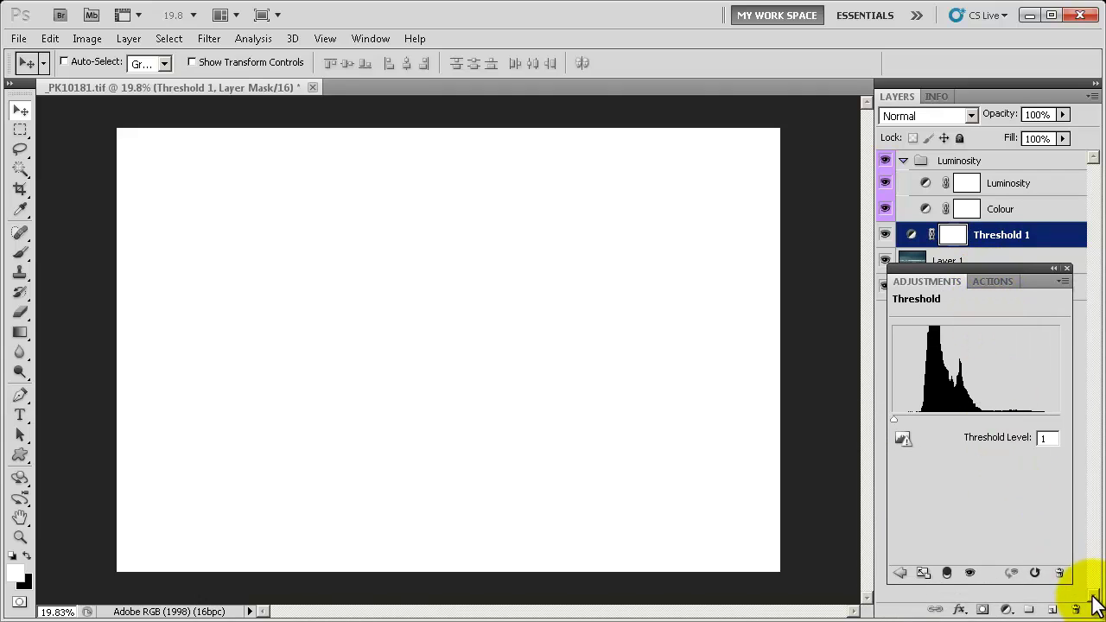
pyautogui.click(1059, 573)
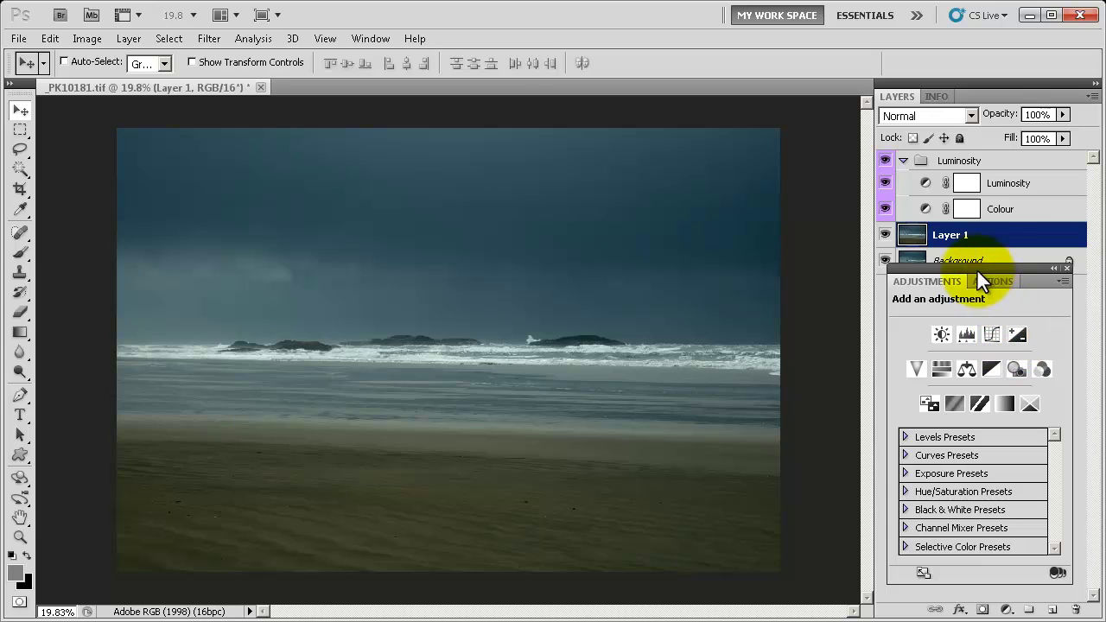
# Step: Select the Luminosity curves layer and arrange the Adjustments panel so the Info sampler readouts stay uncovered
pyautogui.click(998, 186)
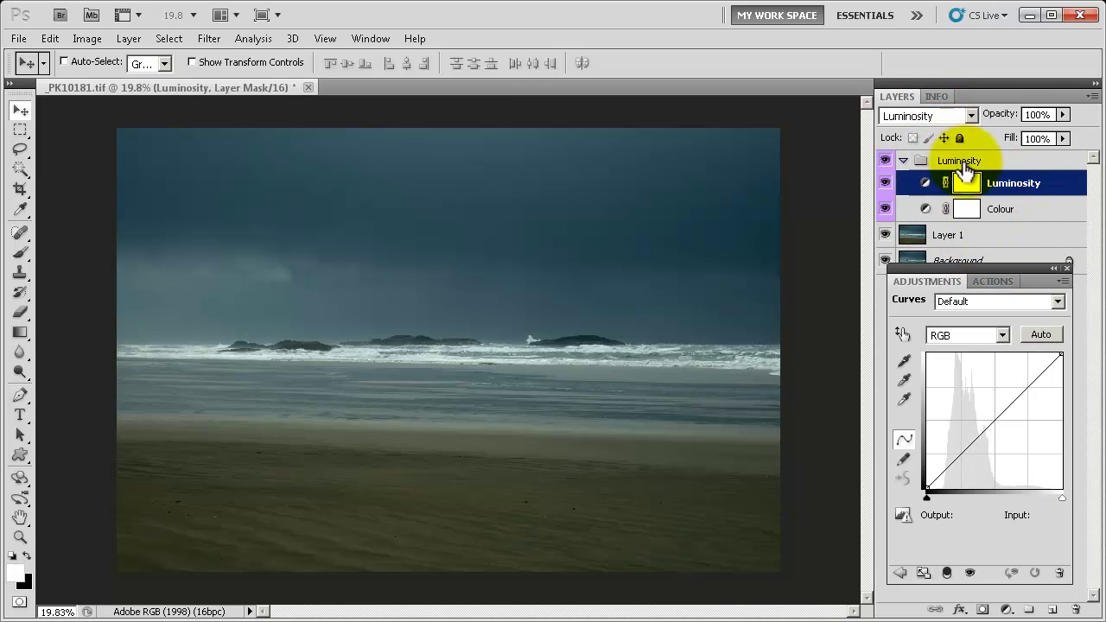
pyautogui.click(937, 95)
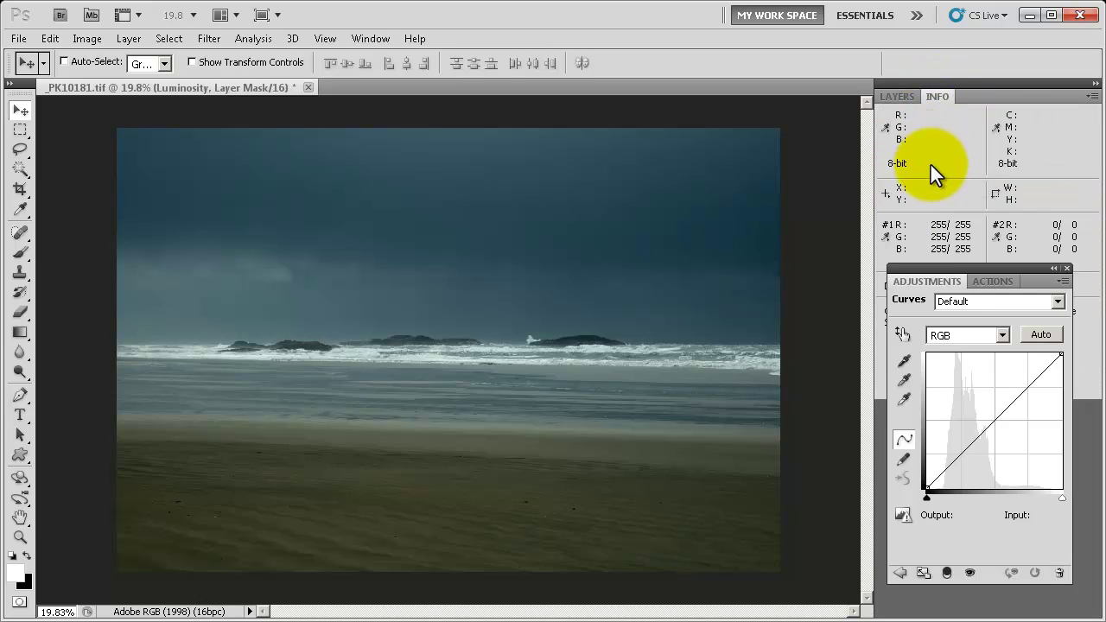
pyautogui.moveTo(976, 265); pyautogui.dragTo(970, 317)
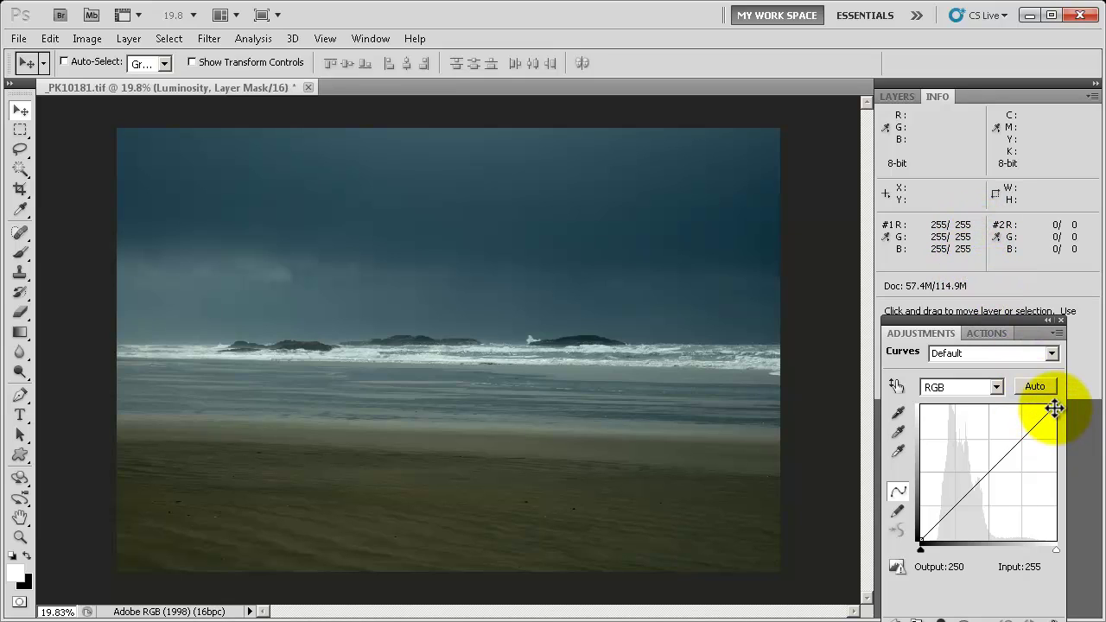
# Step: Set the Luminosity curve's white end point to output 245 at input 253 and its black end point to output 8 at input 0
pyautogui.moveTo(1053, 408); pyautogui.dragTo(1054, 412)
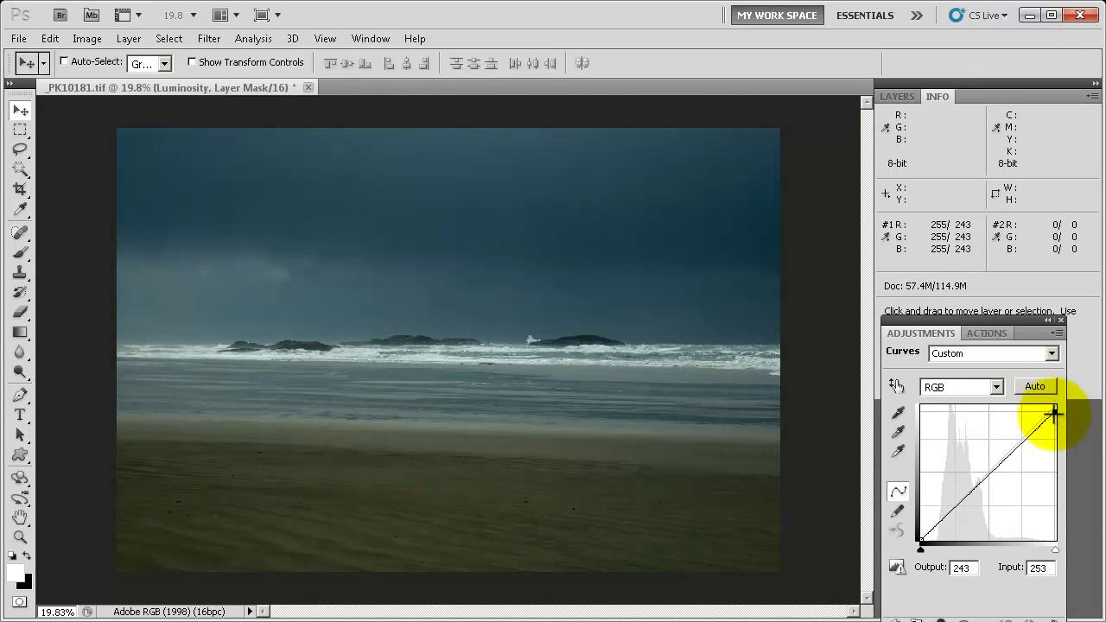
pyautogui.click(966, 568)
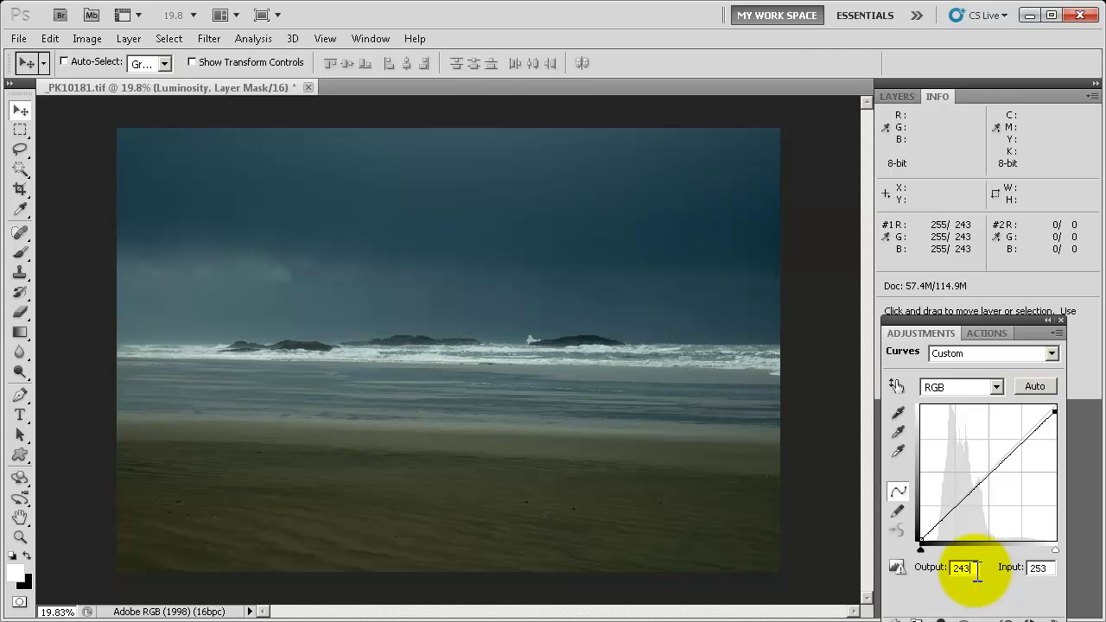
pyautogui.press('Up')
pyautogui.press('Down')
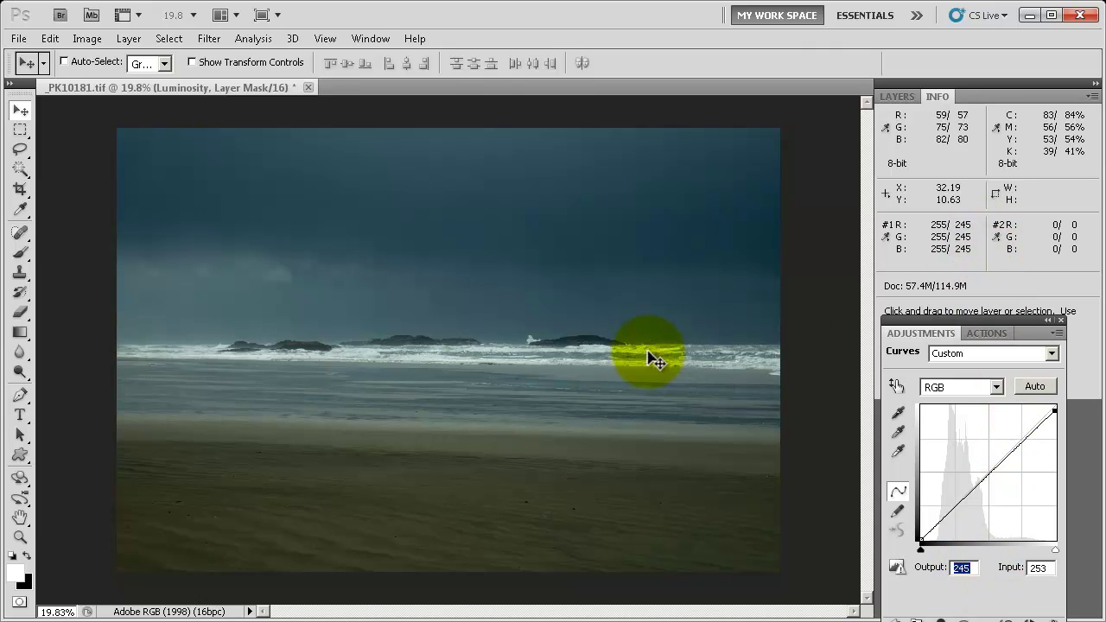
pyautogui.click(921, 540)
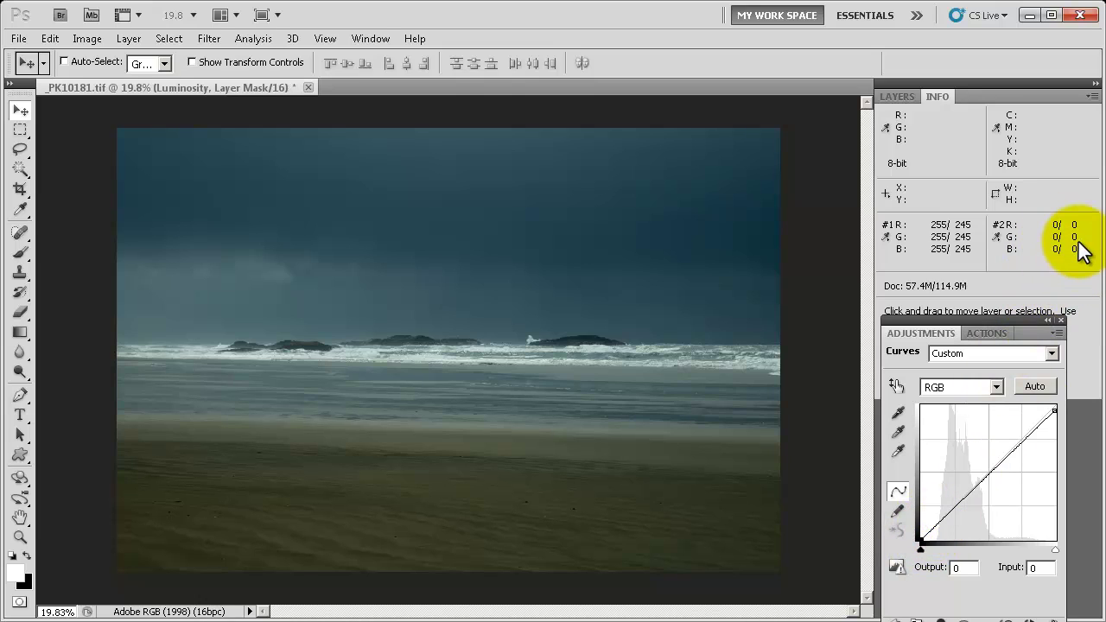
pyautogui.moveTo(922, 537); pyautogui.dragTo(920, 531)
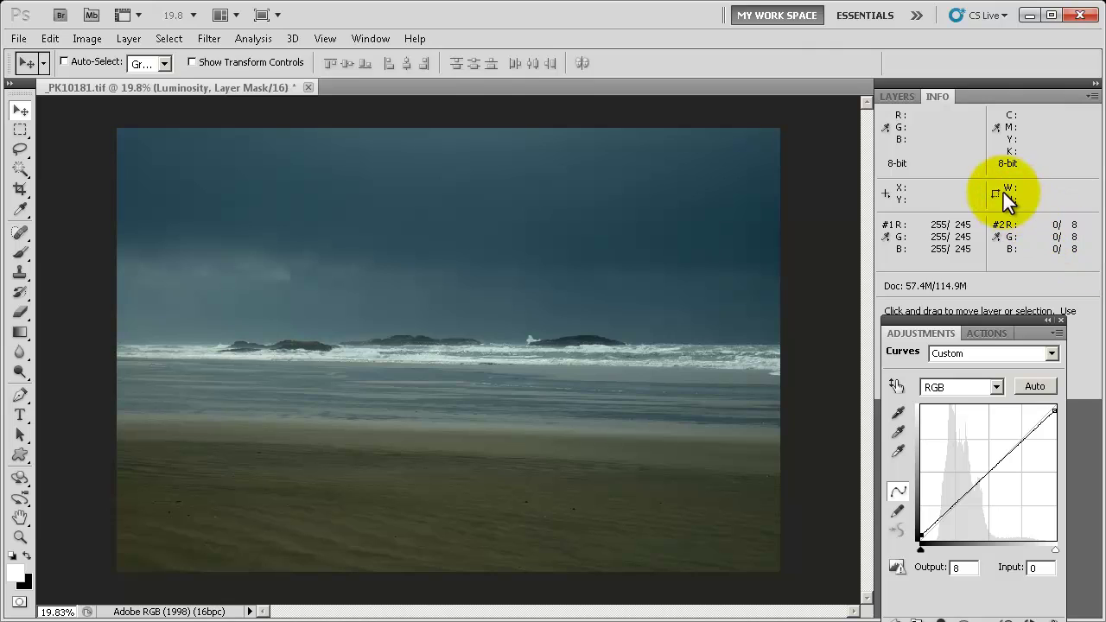
# Step: Select the Colour curves layer and try adjusting its white end point, leaving it at output 255 and input 255
pyautogui.click(906, 95)
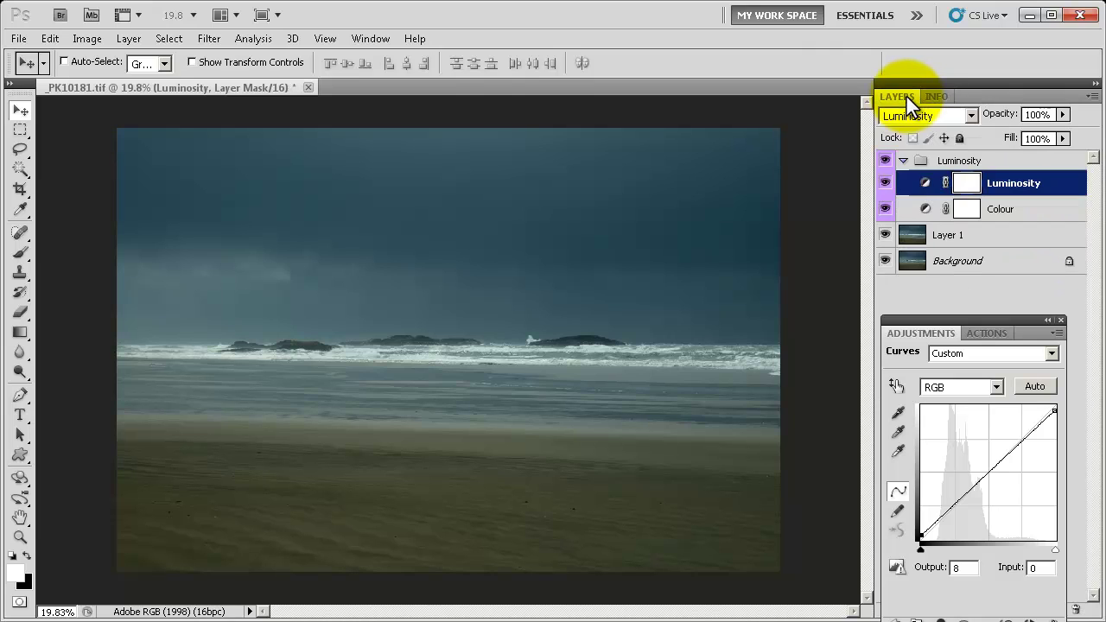
pyautogui.click(1013, 214)
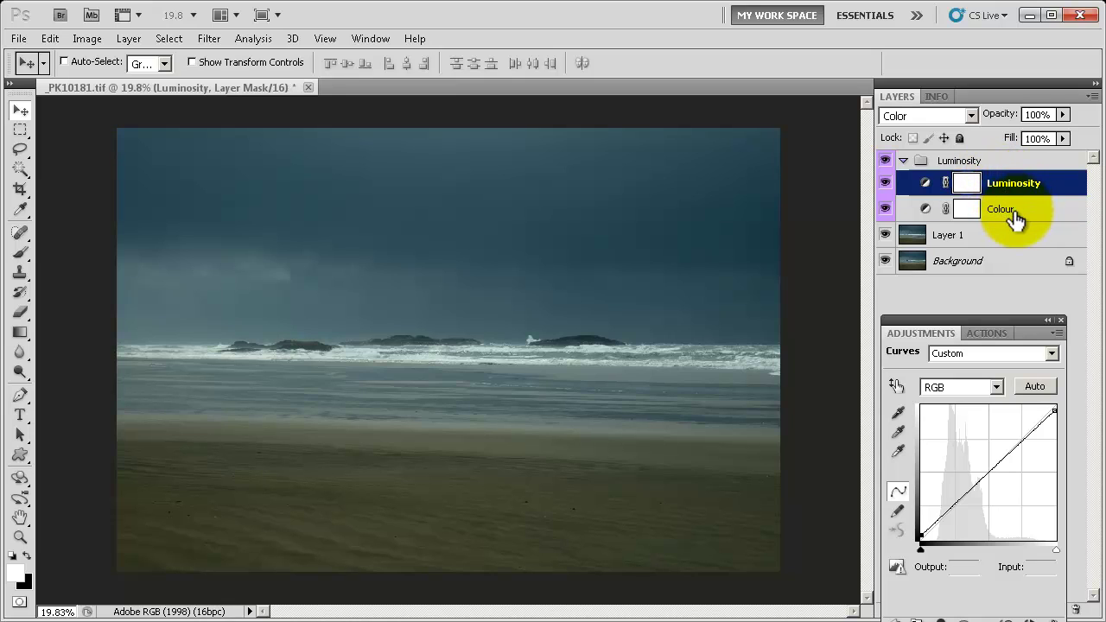
pyautogui.click(939, 97)
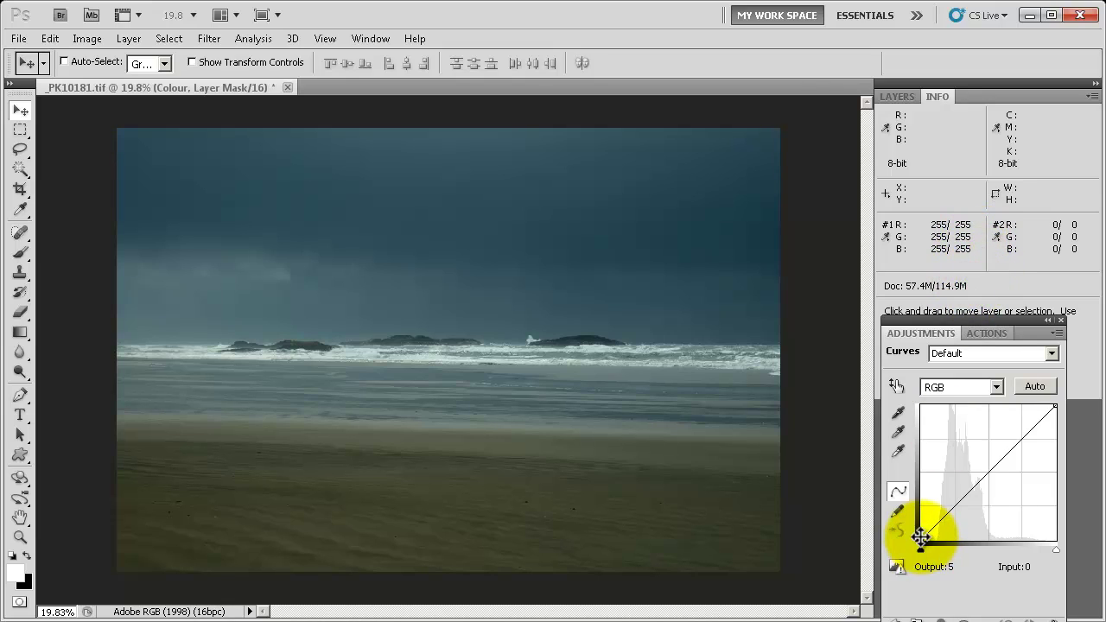
pyautogui.click(1053, 406)
pyautogui.moveTo(1049, 407); pyautogui.dragTo(1094, 407)
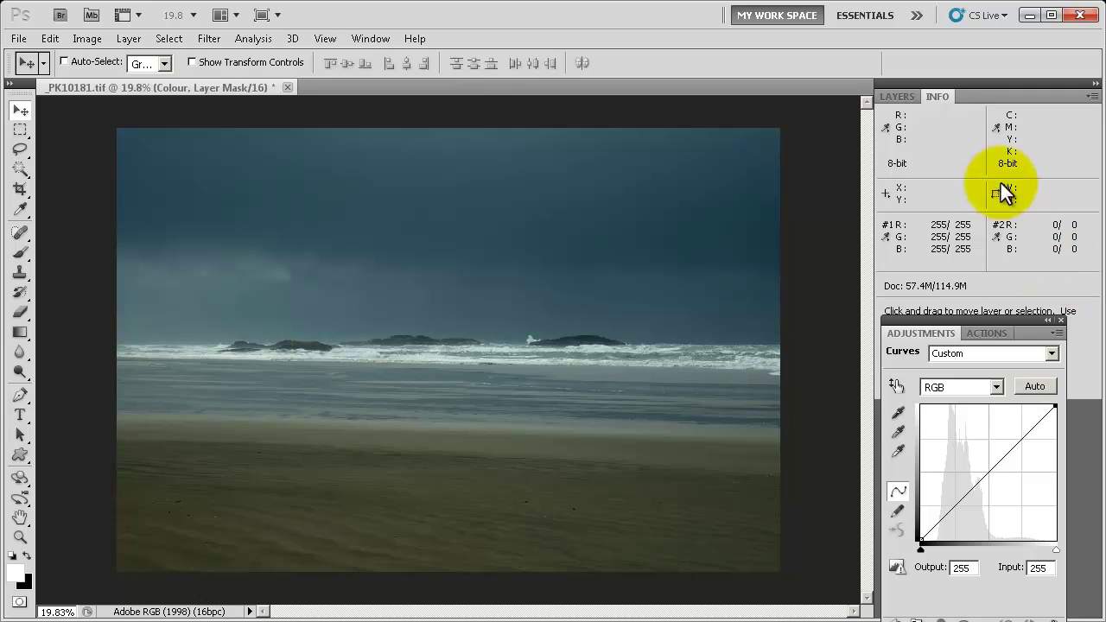
# Step: Compare the curves of the Luminosity and Colour layers, finishing with the Luminosity layer's adjustment selected
pyautogui.click(898, 97)
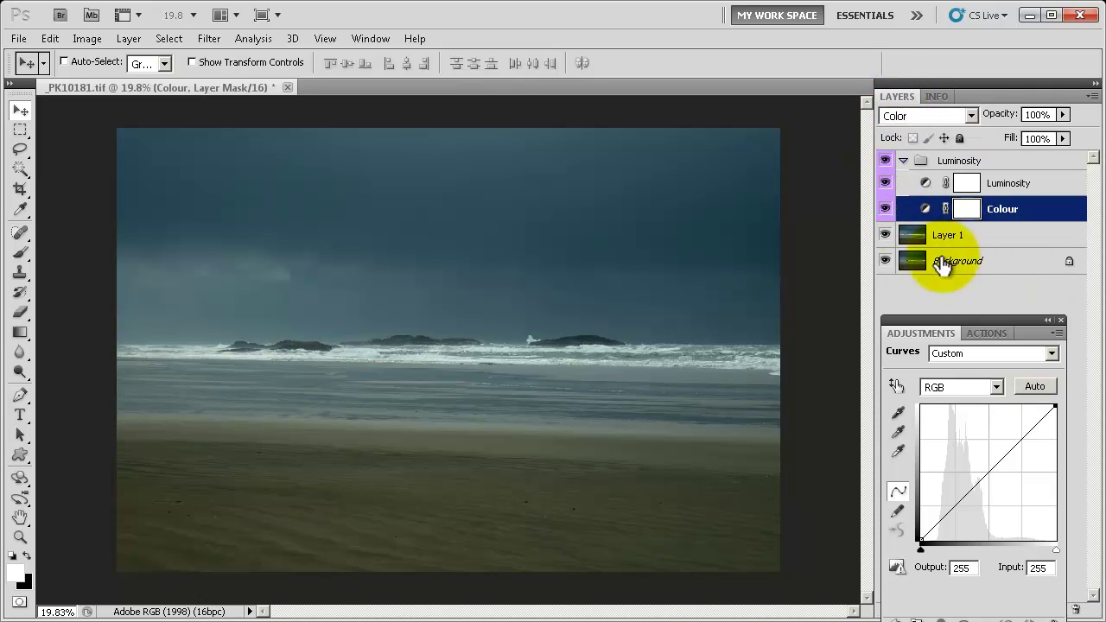
pyautogui.click(1012, 187)
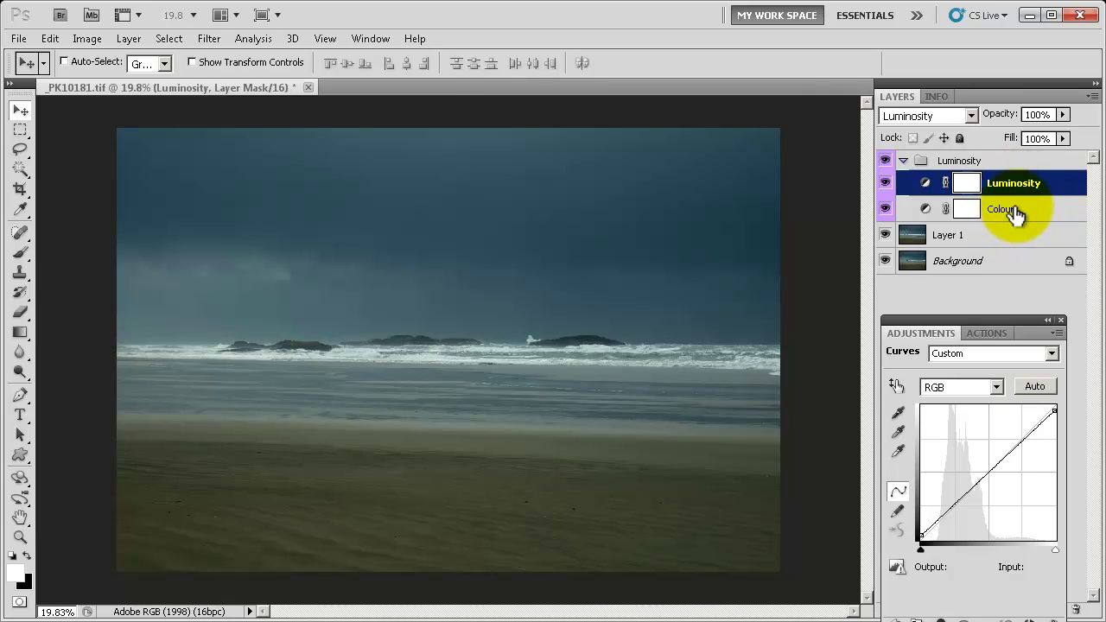
pyautogui.click(1009, 209)
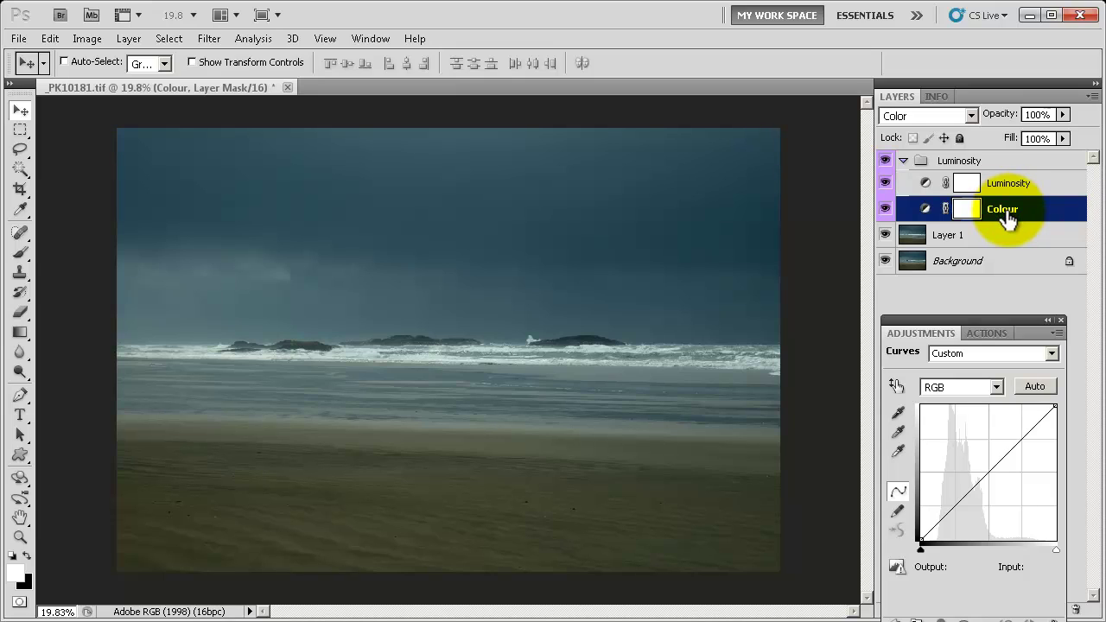
pyautogui.click(997, 185)
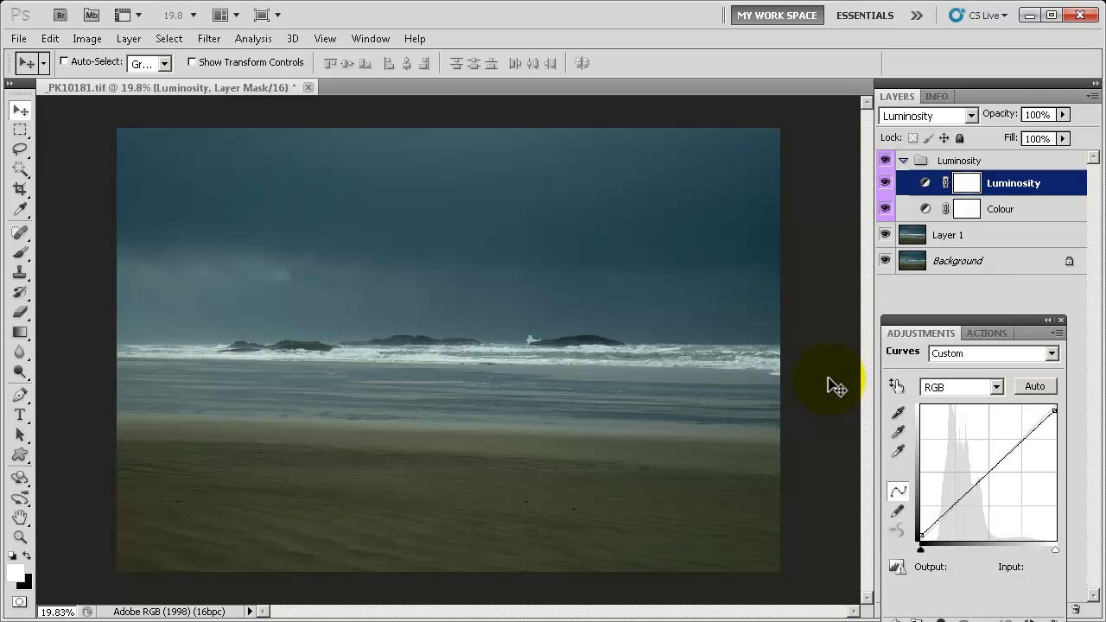
pyautogui.click(999, 185)
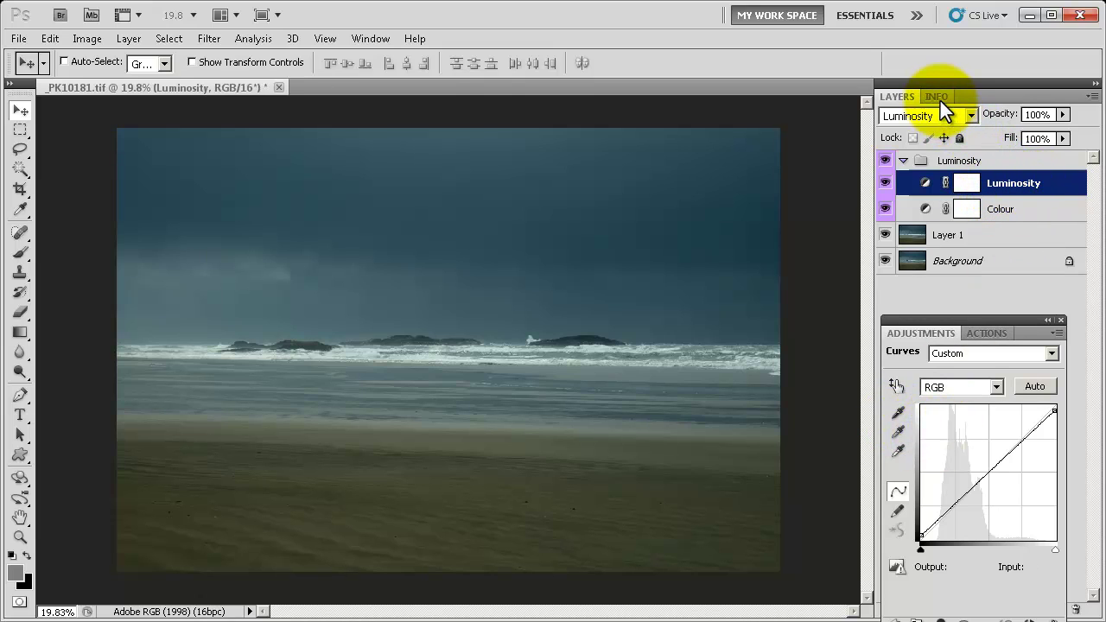
# Step: Bring up the Info readouts and switch the Luminosity layer's Curves adjustment to its expanded view
pyautogui.click(940, 98)
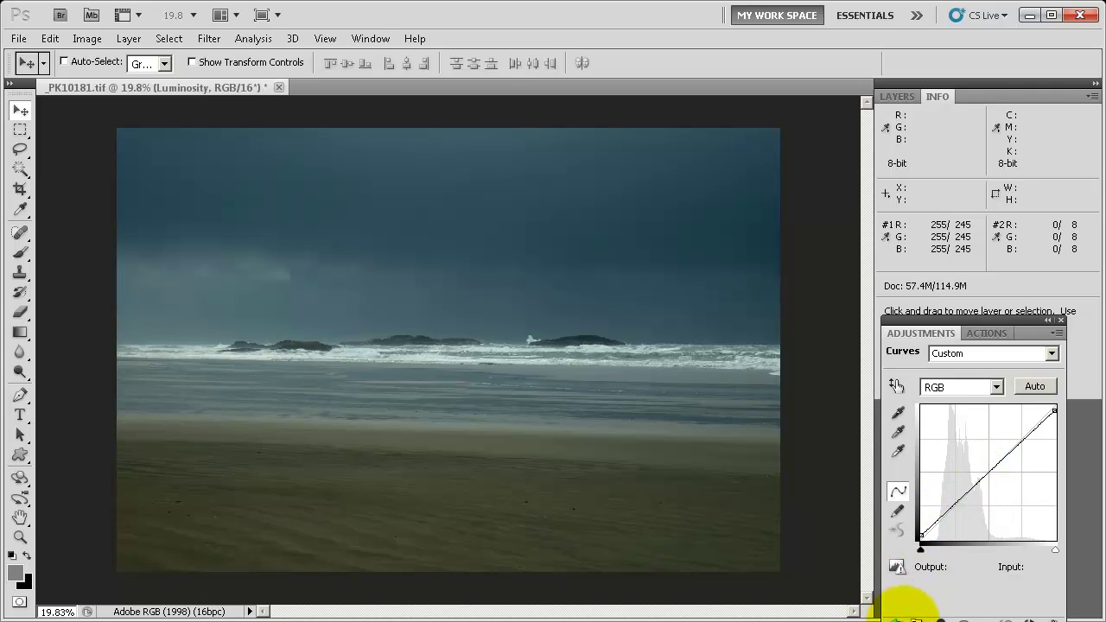
pyautogui.moveTo(966, 328); pyautogui.dragTo(929, 190)
pyautogui.click(914, 547)
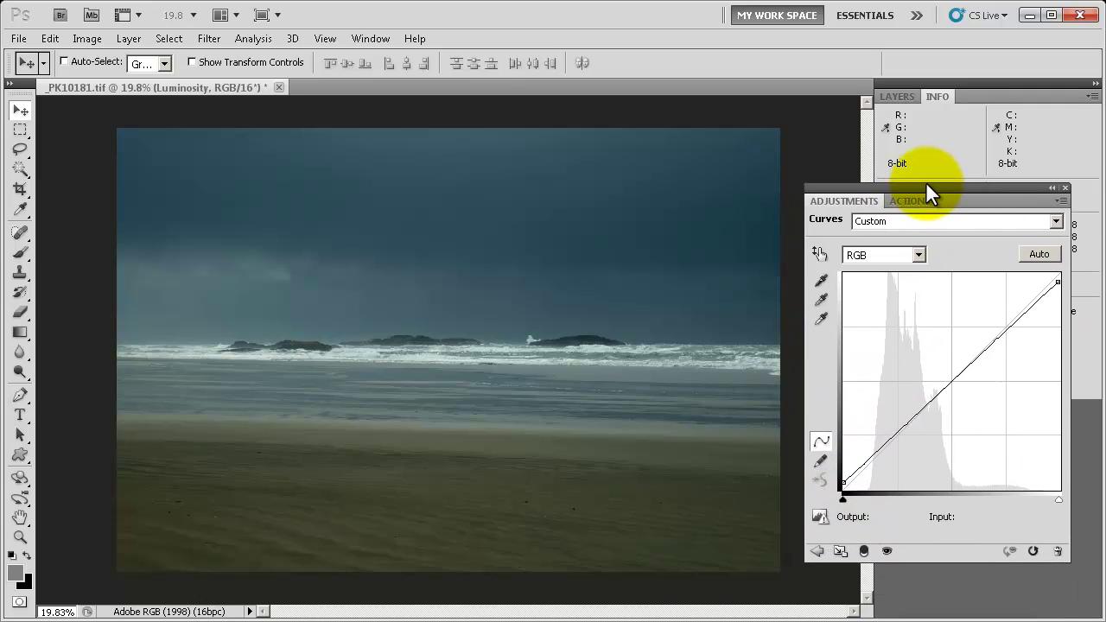
pyautogui.click(839, 552)
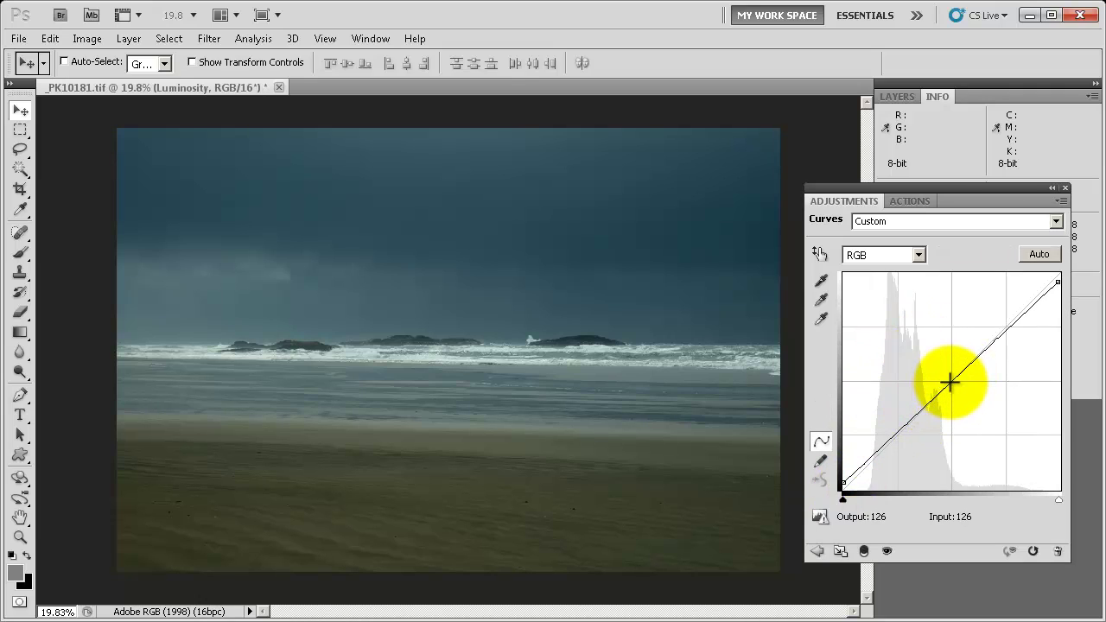
# Step: Anchor the Luminosity curve's midpoint at 126, darken the shadows with a point at input 72, output 62, and uncover the sampler readouts
pyautogui.click(950, 382)
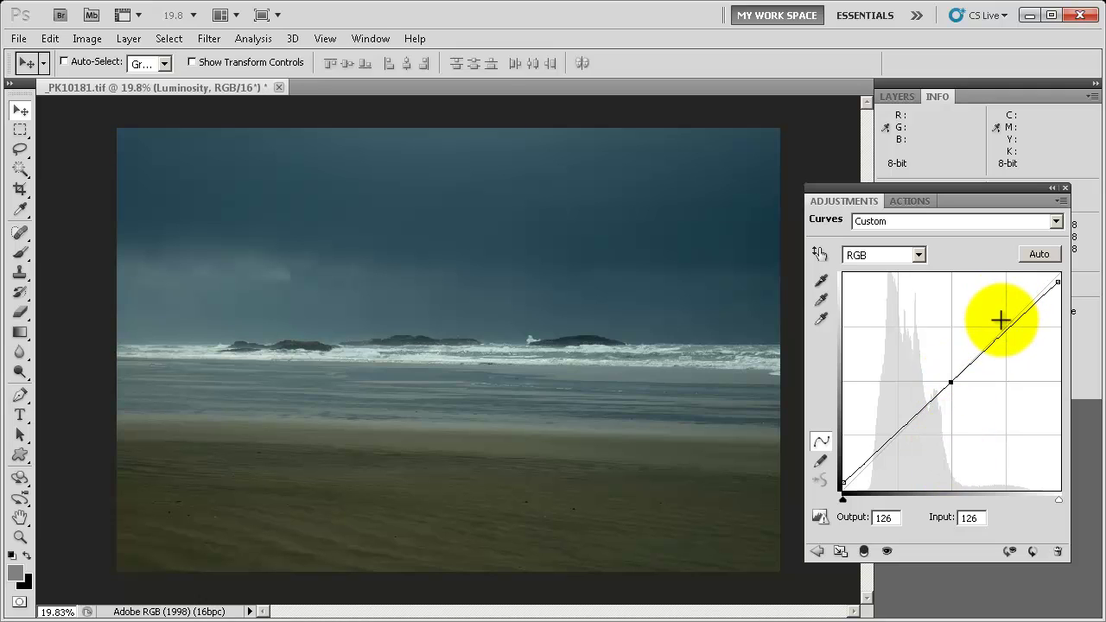
pyautogui.click(895, 436)
pyautogui.moveTo(895, 436); pyautogui.dragTo(904, 436)
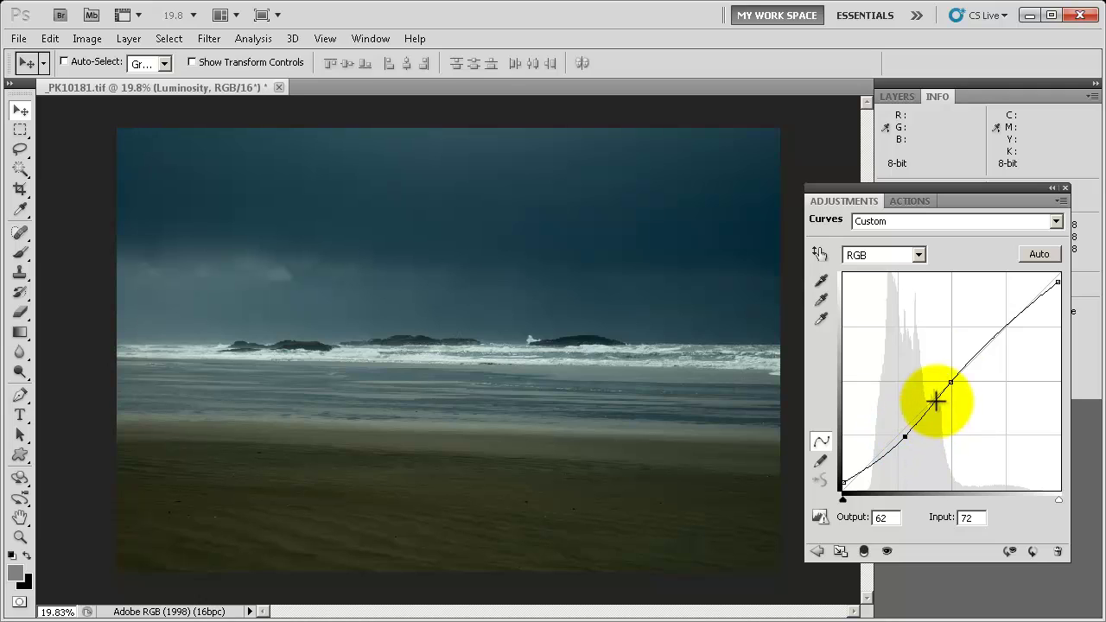
pyautogui.moveTo(982, 186); pyautogui.dragTo(1006, 262)
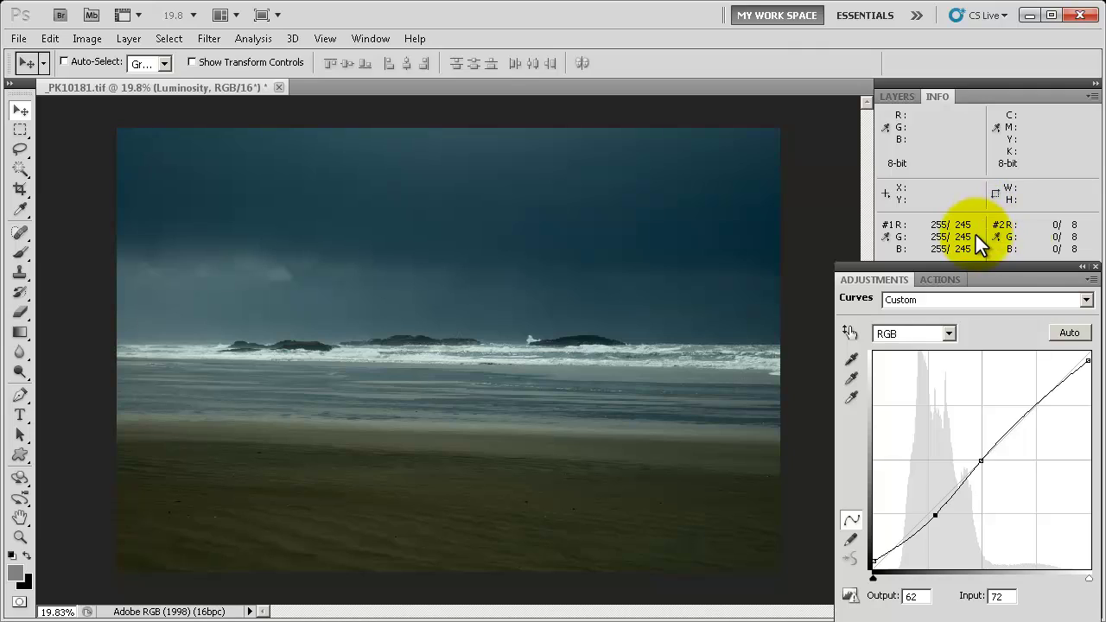